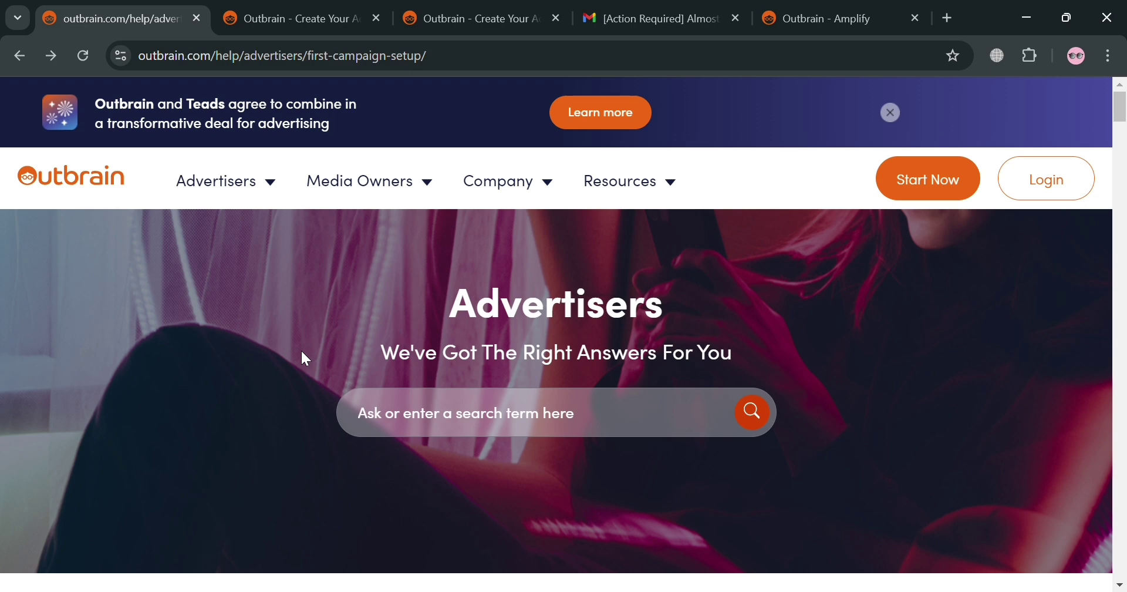
# Read through the Outbrain help article on creating a standard campaign, from account creation and campaign settings to the related articles
pyautogui.scroll(-2, 302, 352)
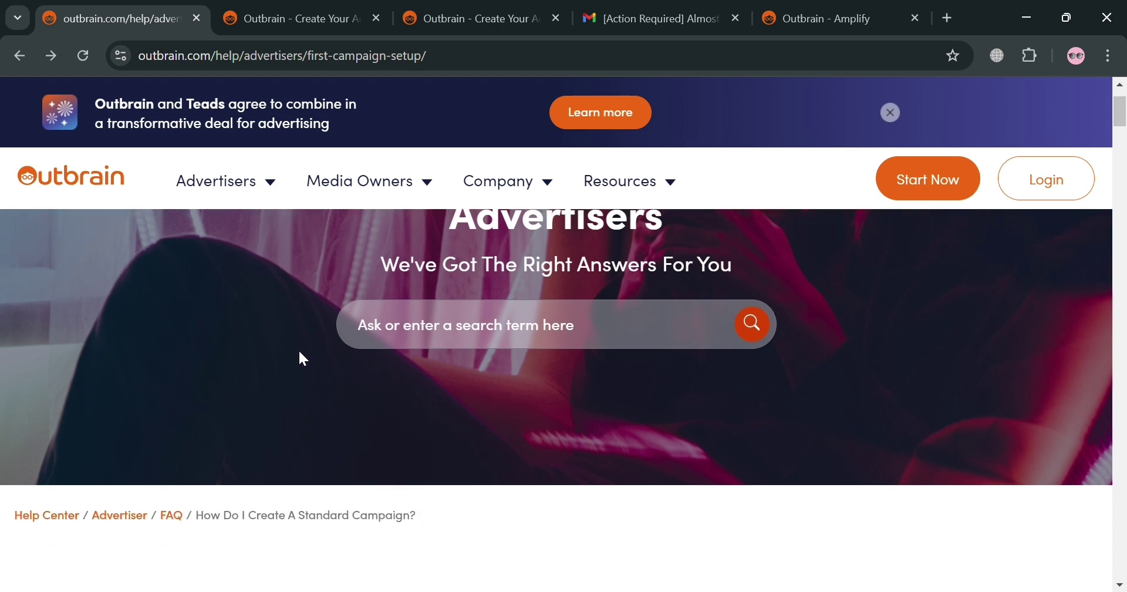
pyautogui.scroll(-3, 368, 373)
pyautogui.scroll(-4, 368, 374)
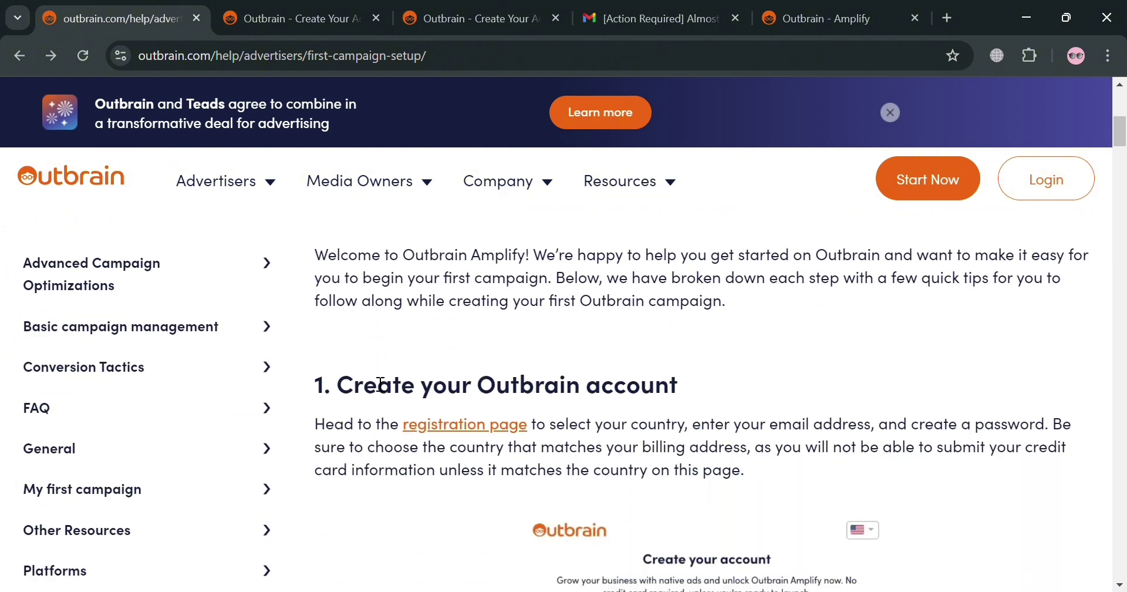
pyautogui.scroll(-6, 371, 378)
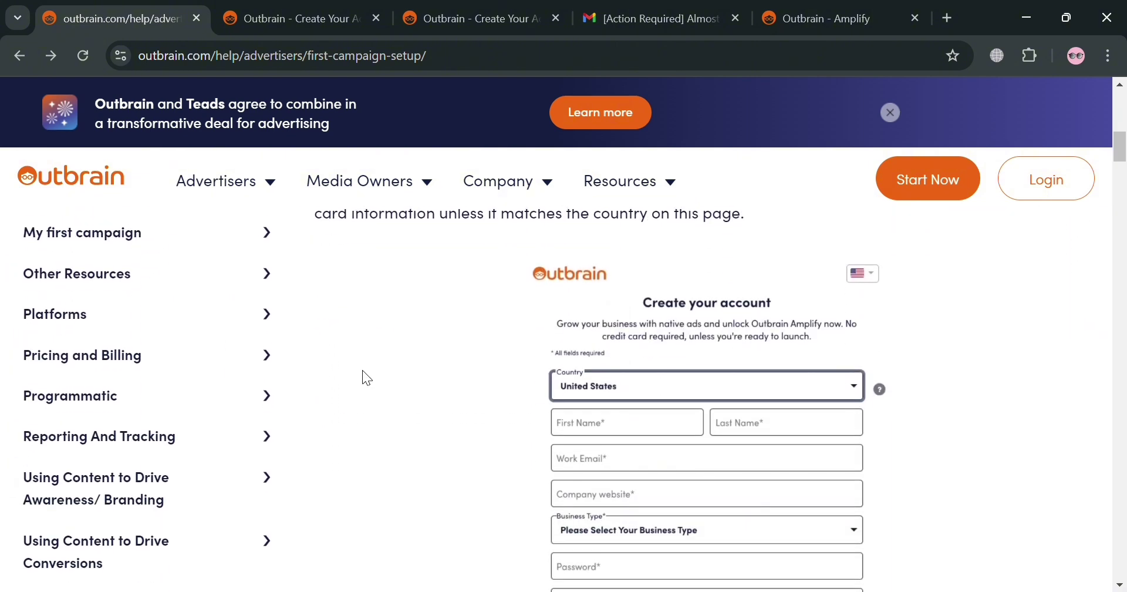
pyautogui.scroll(-7, 362, 371)
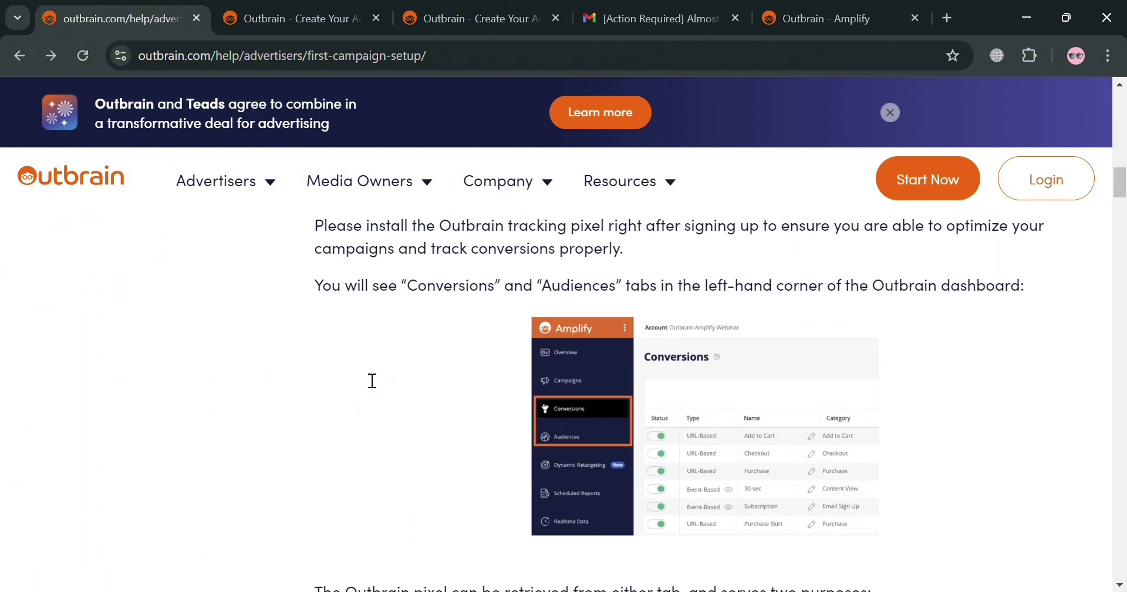
pyautogui.scroll(-3, 362, 370)
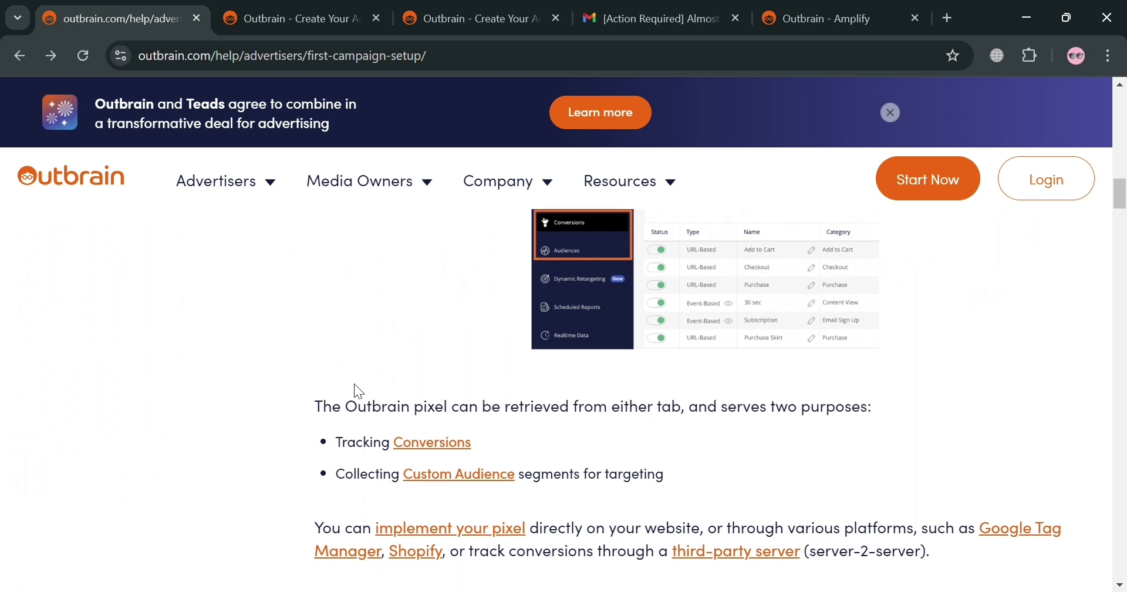
pyautogui.scroll(-5, 357, 382)
pyautogui.scroll(-10, 359, 391)
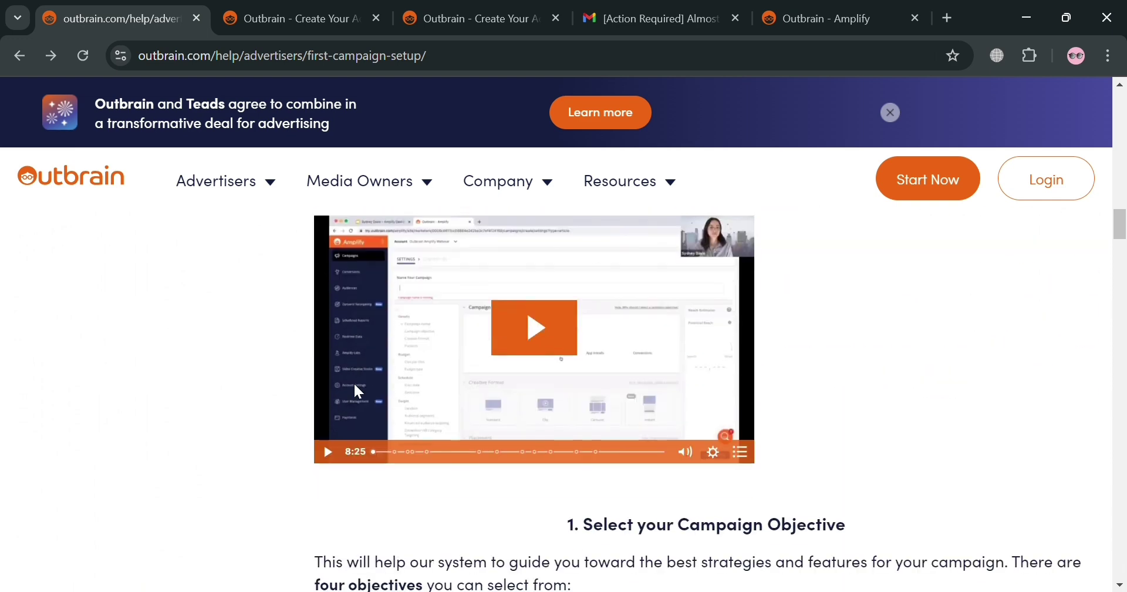
pyautogui.scroll(-2, 358, 391)
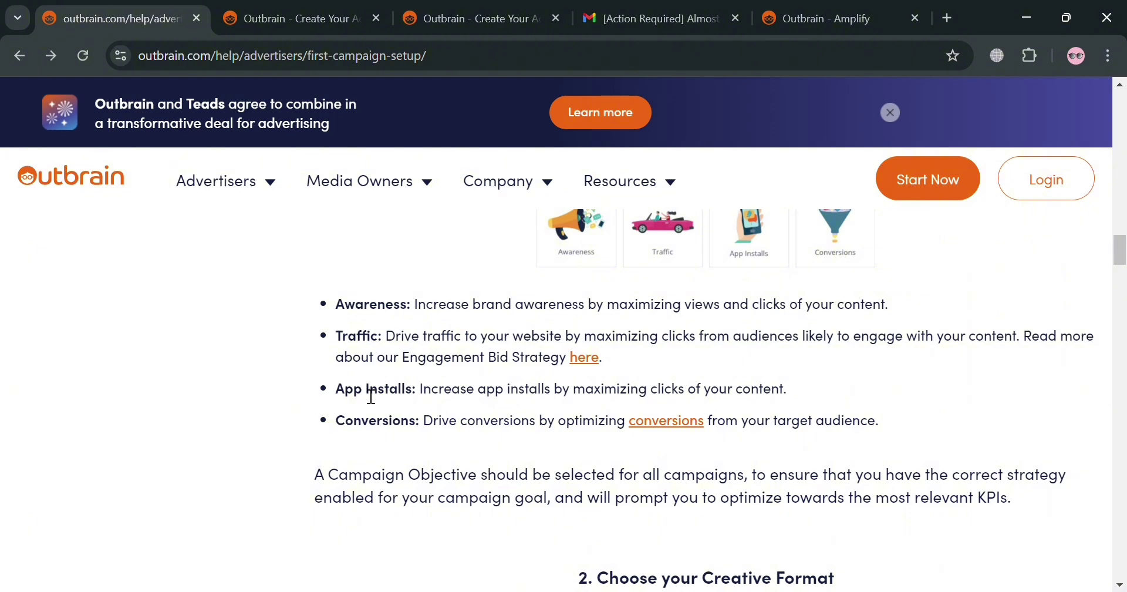
pyautogui.scroll(-2, 374, 402)
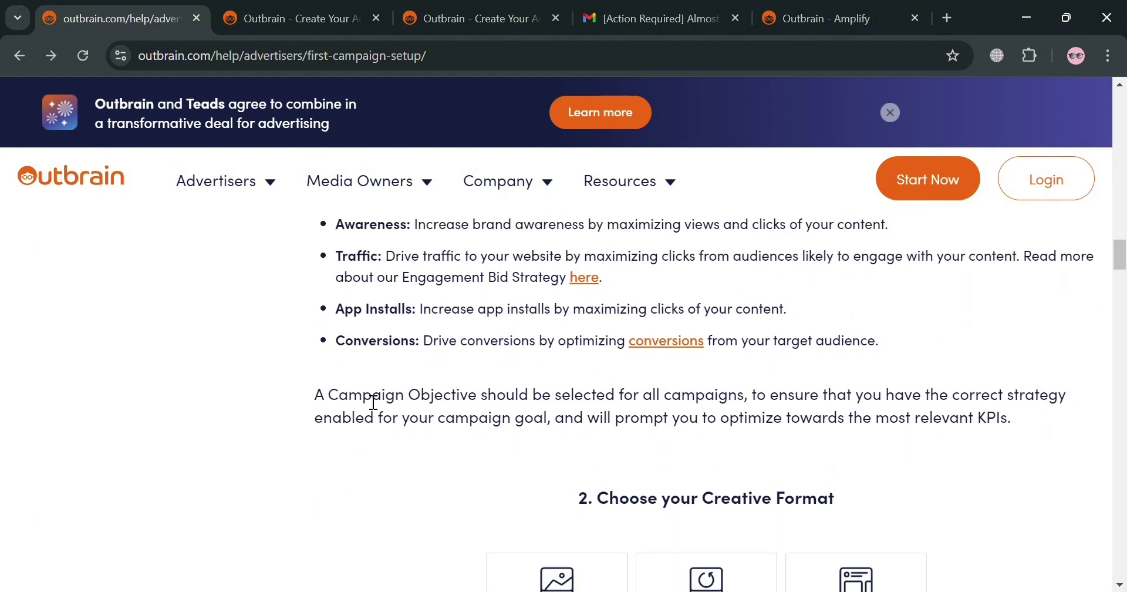
pyautogui.scroll(-8, 376, 393)
pyautogui.scroll(-18, 379, 387)
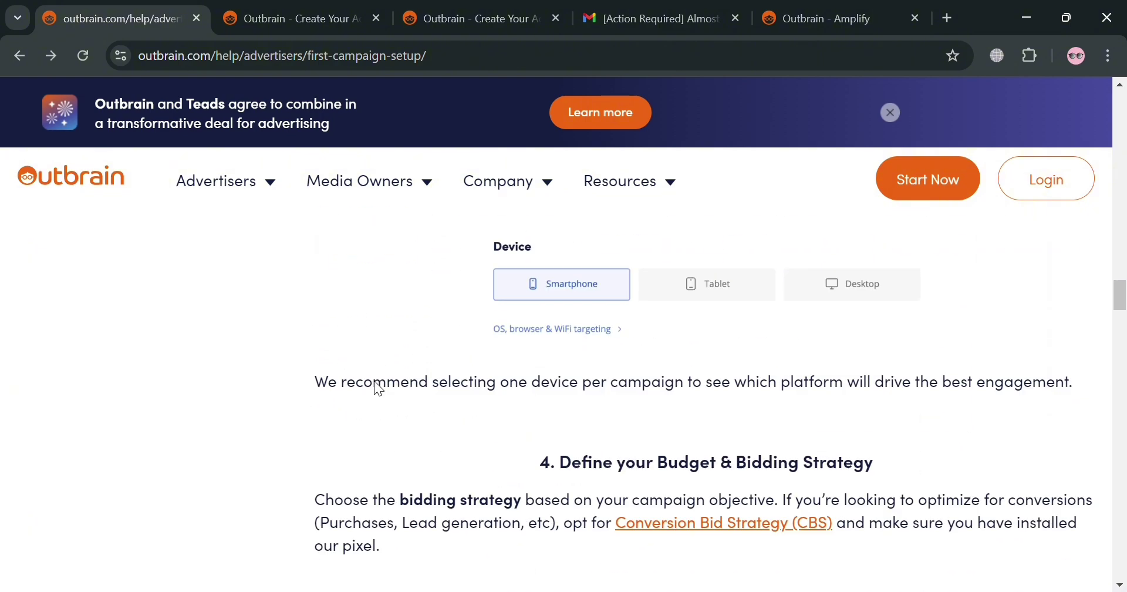
pyautogui.scroll(-20, 384, 387)
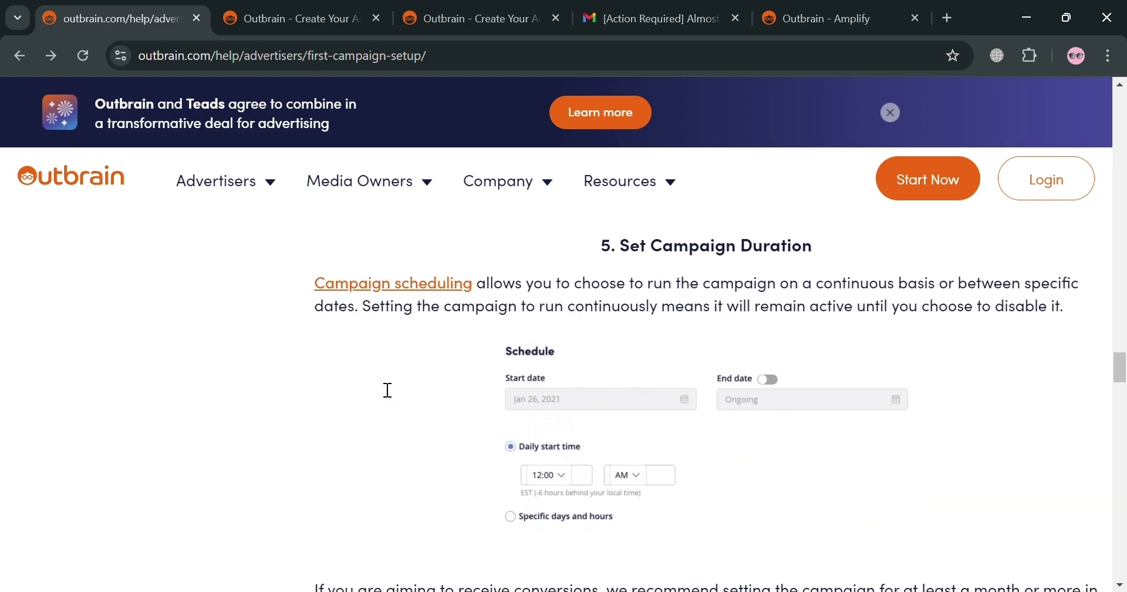
pyautogui.scroll(-20, 381, 386)
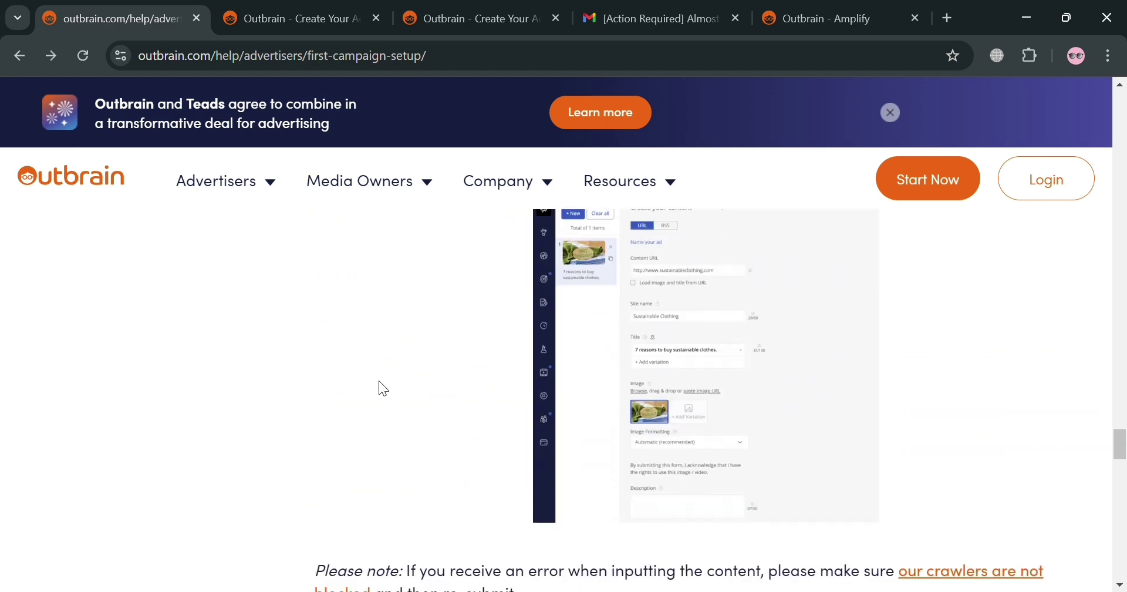
pyautogui.scroll(-15, 381, 386)
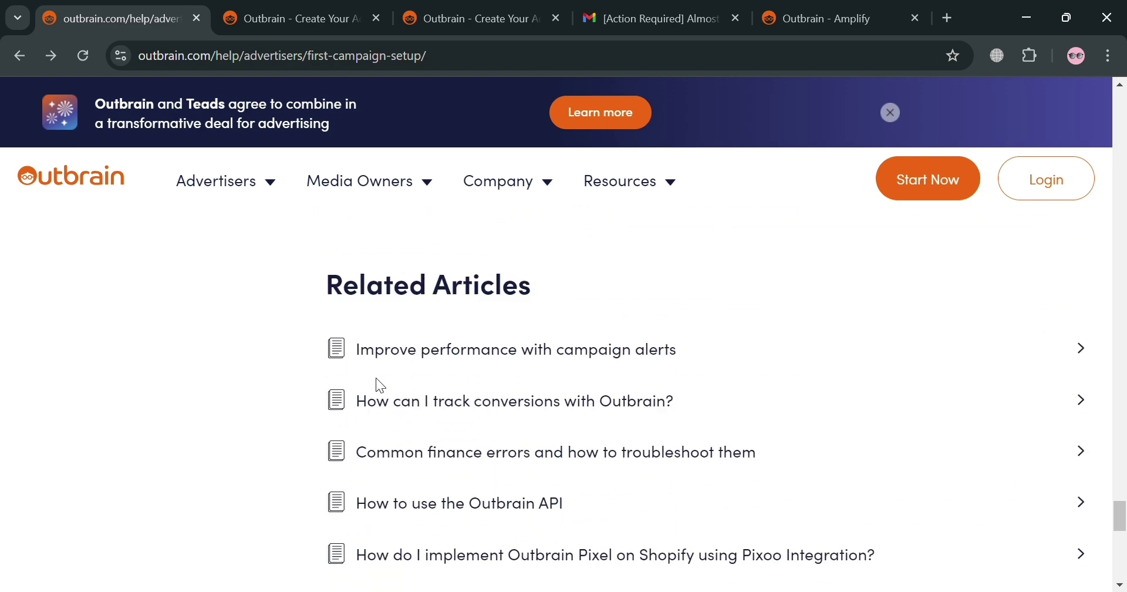
pyautogui.scroll(20, 381, 386)
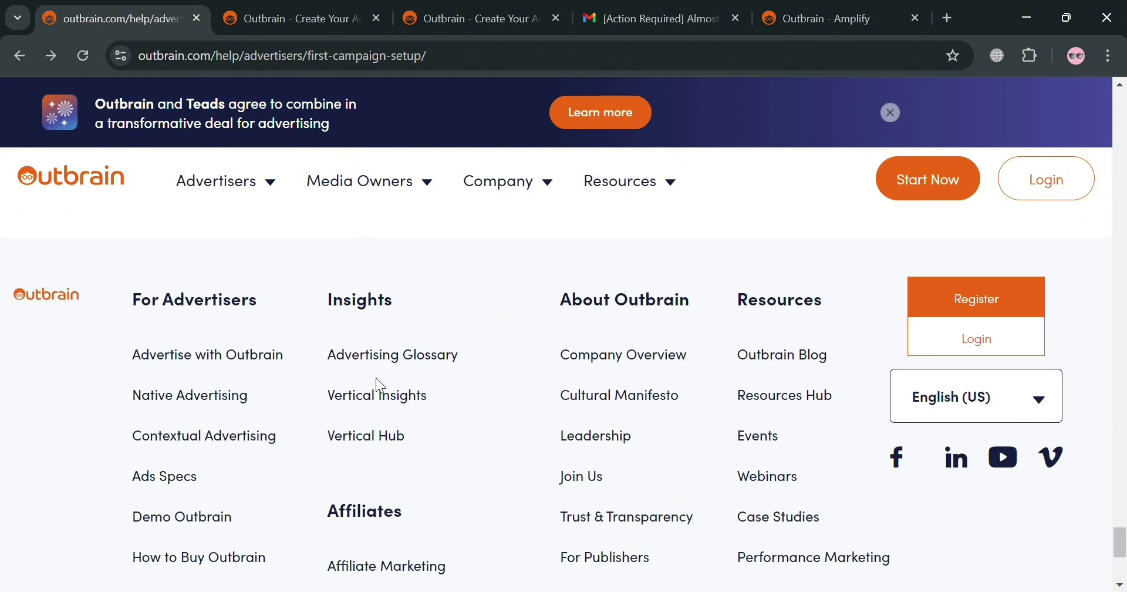
pyautogui.scroll(5, 380, 385)
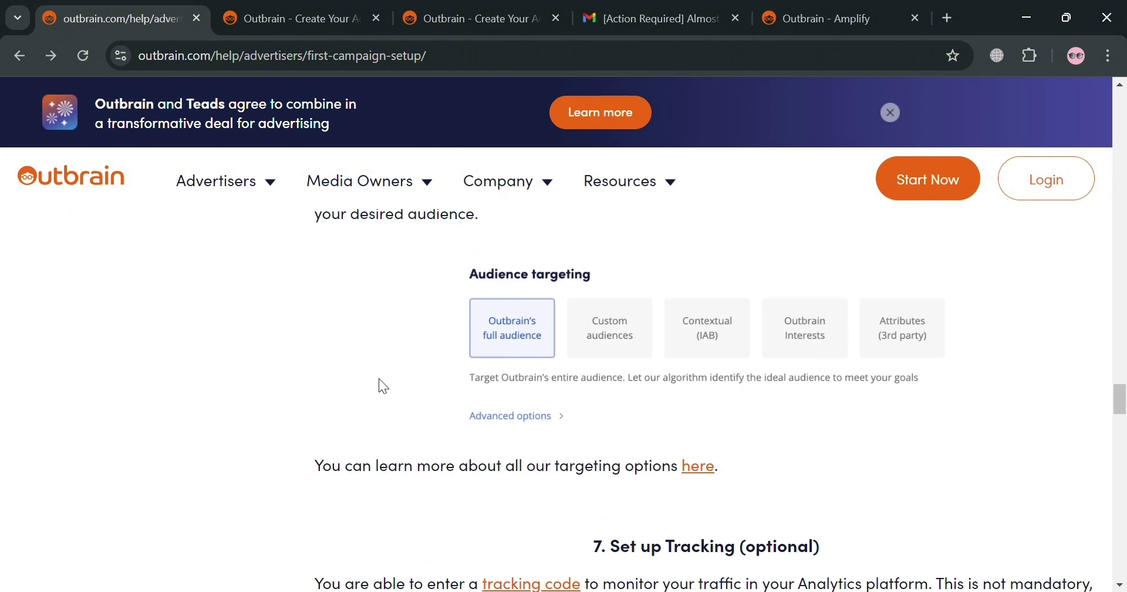
pyautogui.scroll(10, 383, 379)
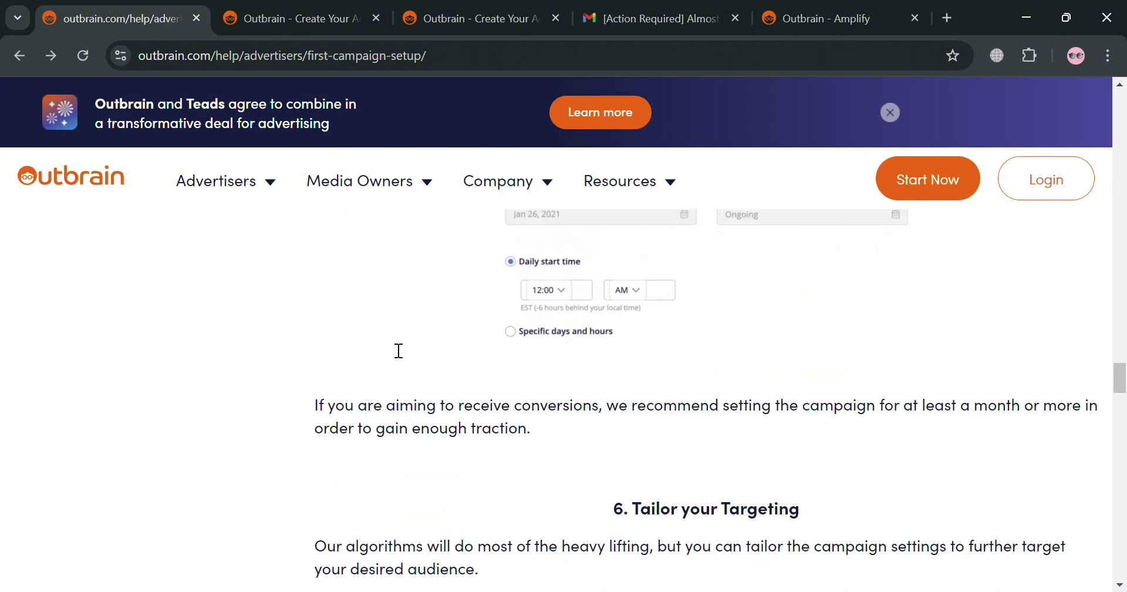
pyautogui.scroll(15, 395, 351)
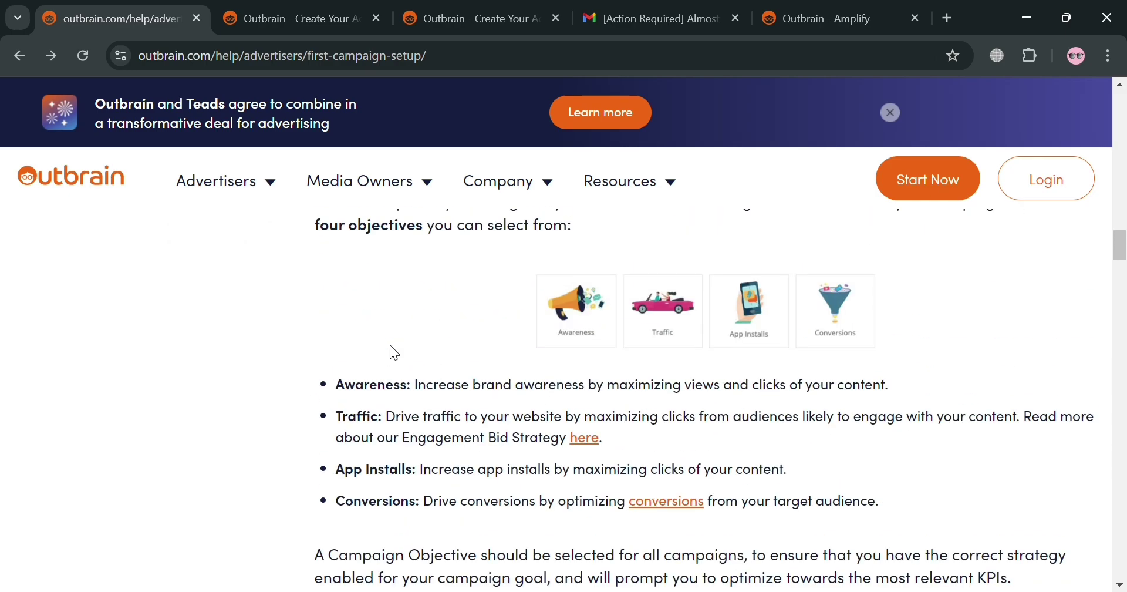
pyautogui.scroll(15, 392, 347)
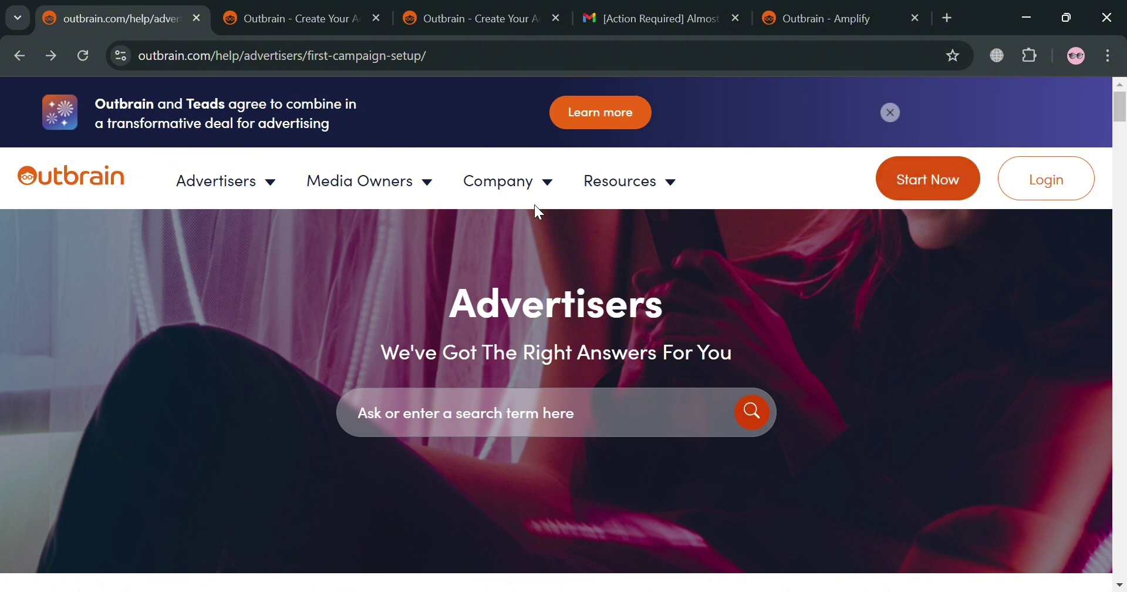
# Go to the empty Outbrain account sign-up form and set the country to Rwanda
pyautogui.click(260, 8)
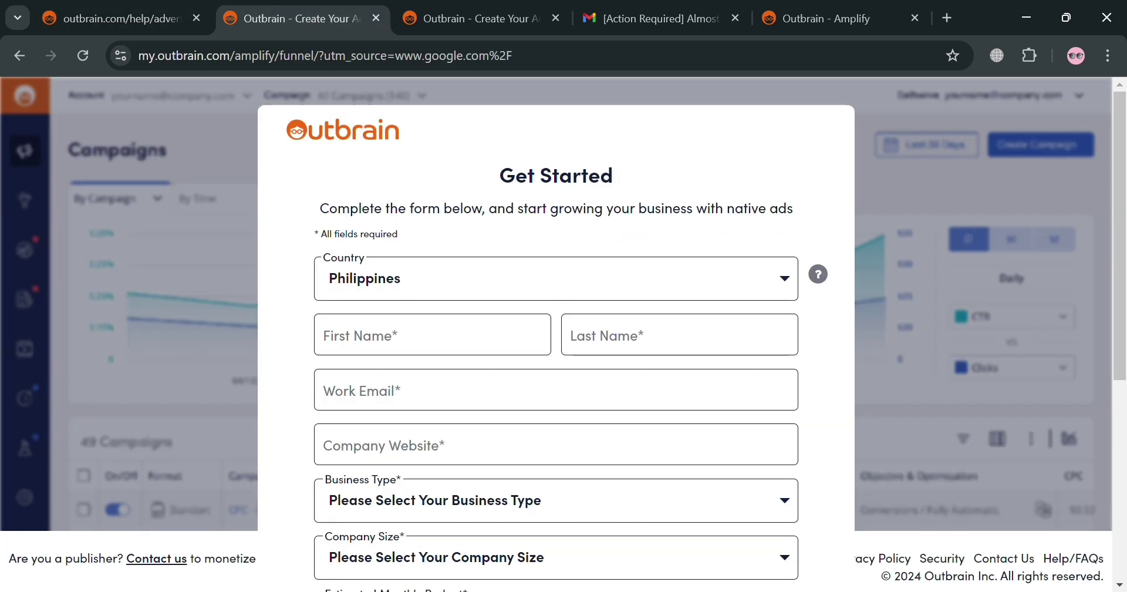
pyautogui.click(791, 292)
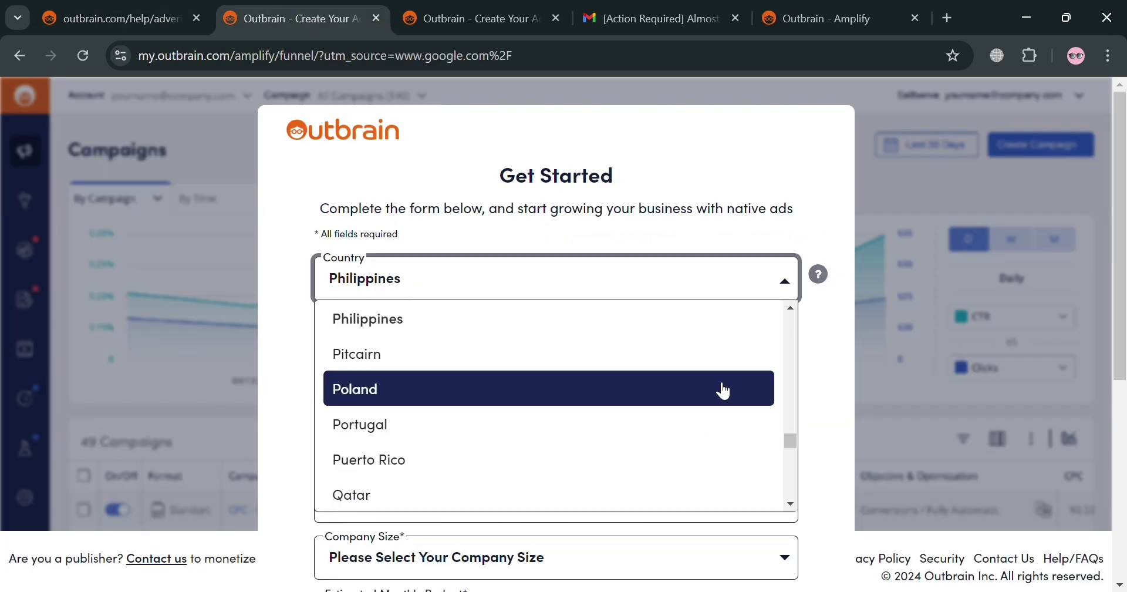
pyautogui.scroll(-3, 635, 464)
pyautogui.click(638, 456)
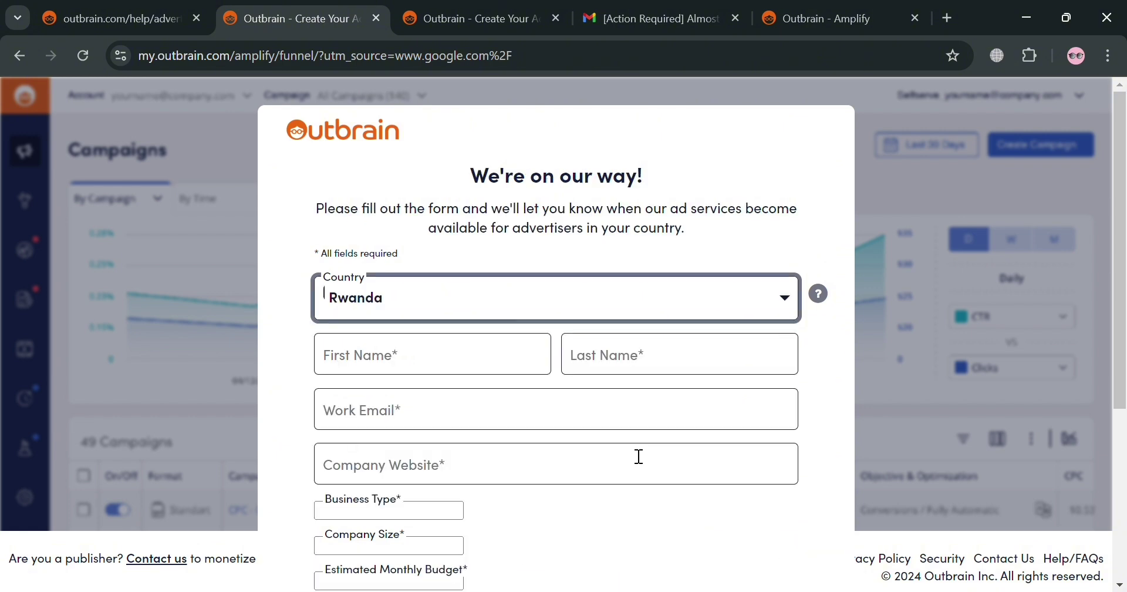
# Review the remaining sign-up fields, including company details, phone and the consent checkboxes
pyautogui.scroll(-4, 611, 370)
pyautogui.scroll(2, 457, 320)
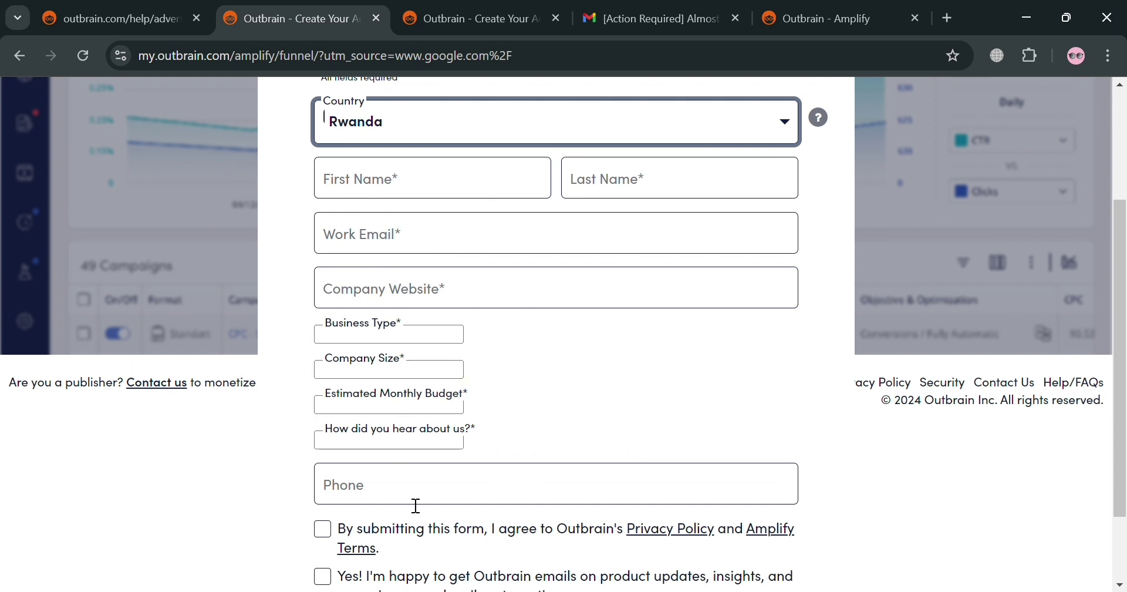
pyautogui.scroll(-2, 417, 503)
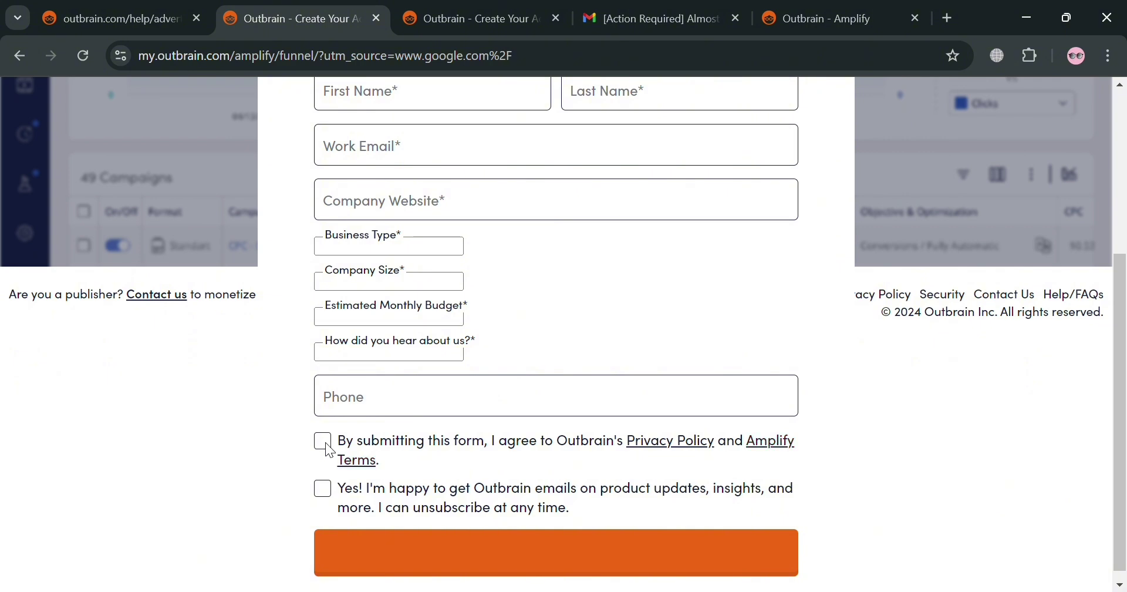
pyautogui.scroll(5, 483, 503)
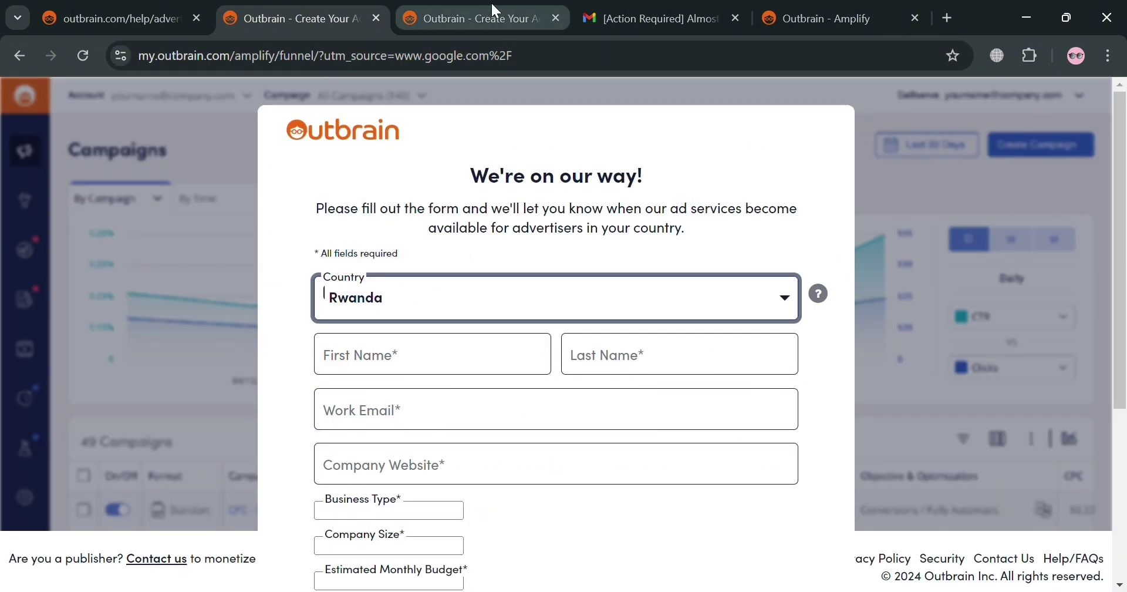
# View the account confirmation page, then examine the Outbrain activation email in Gmail and dismiss the desktop notifications prompt
pyautogui.click(491, 4)
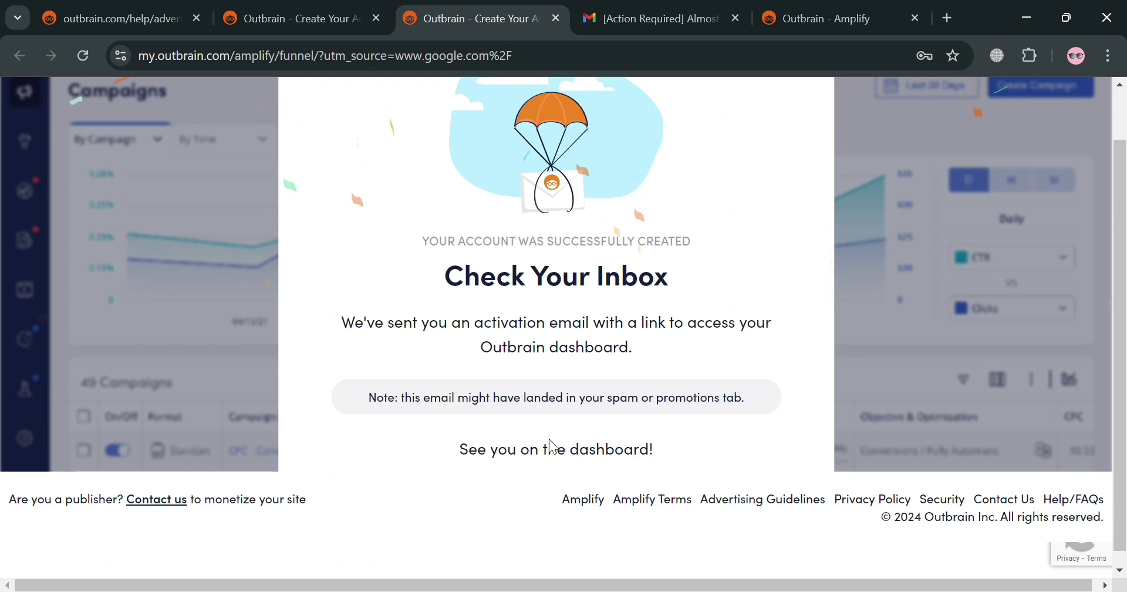
pyautogui.click(645, 14)
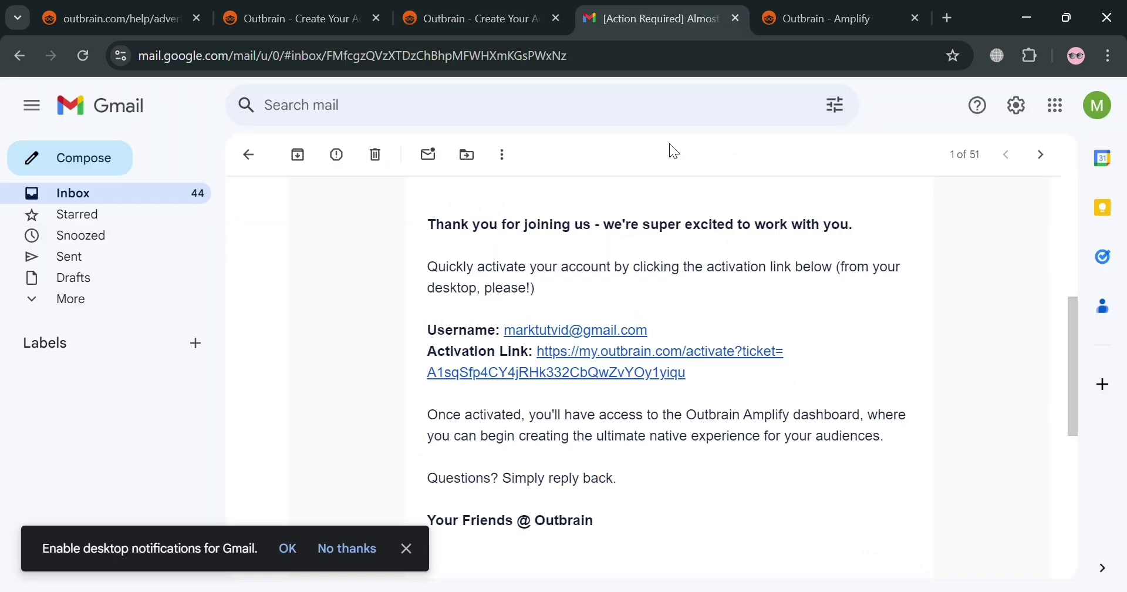
pyautogui.scroll(5, 587, 235)
pyautogui.scroll(-4, 529, 293)
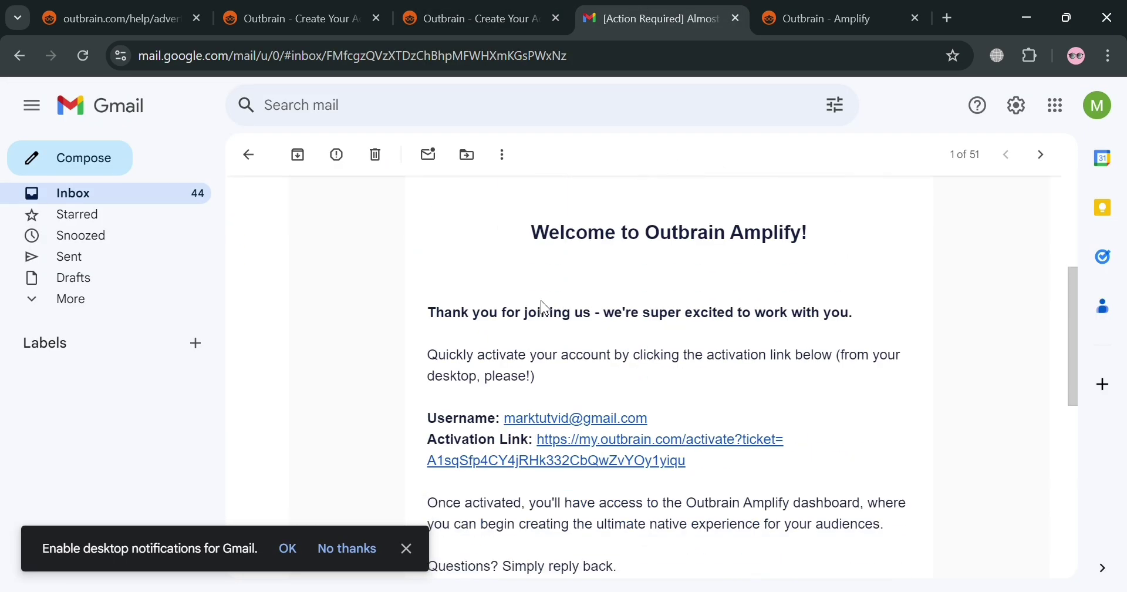
pyautogui.scroll(2, 563, 401)
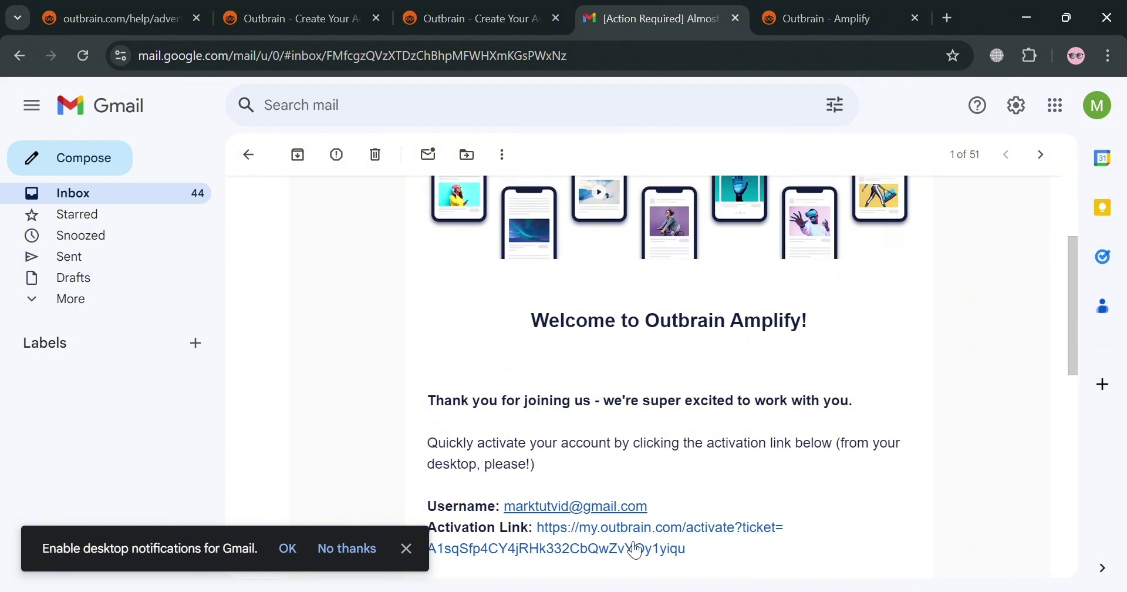
pyautogui.click(420, 545)
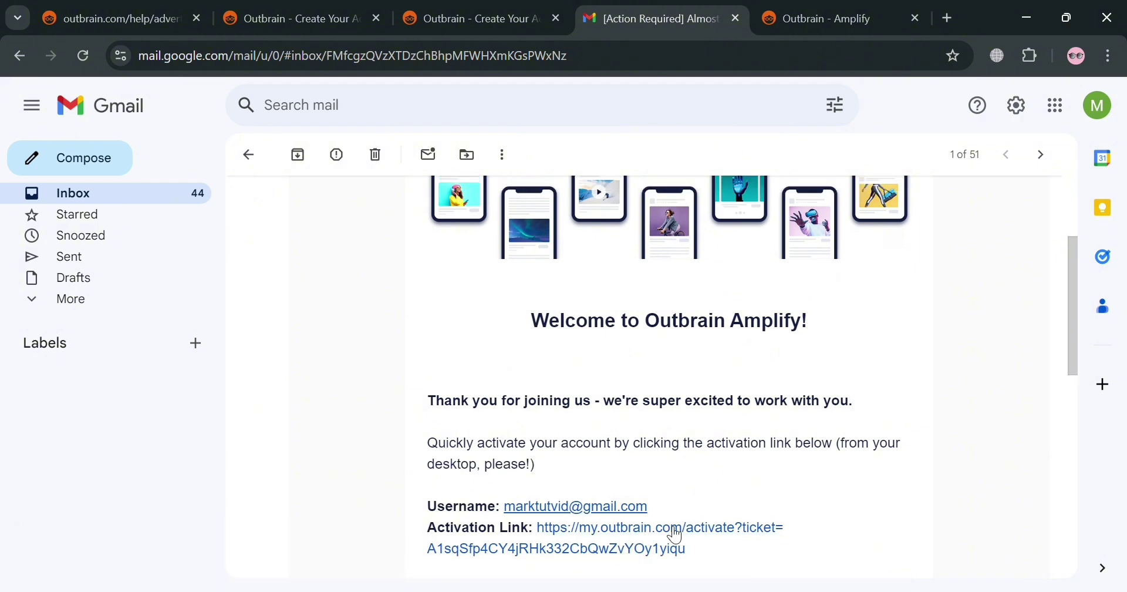
# Start a new campaign from the Outbrain Amplify account overview and look over the campaign goal page
pyautogui.click(832, 11)
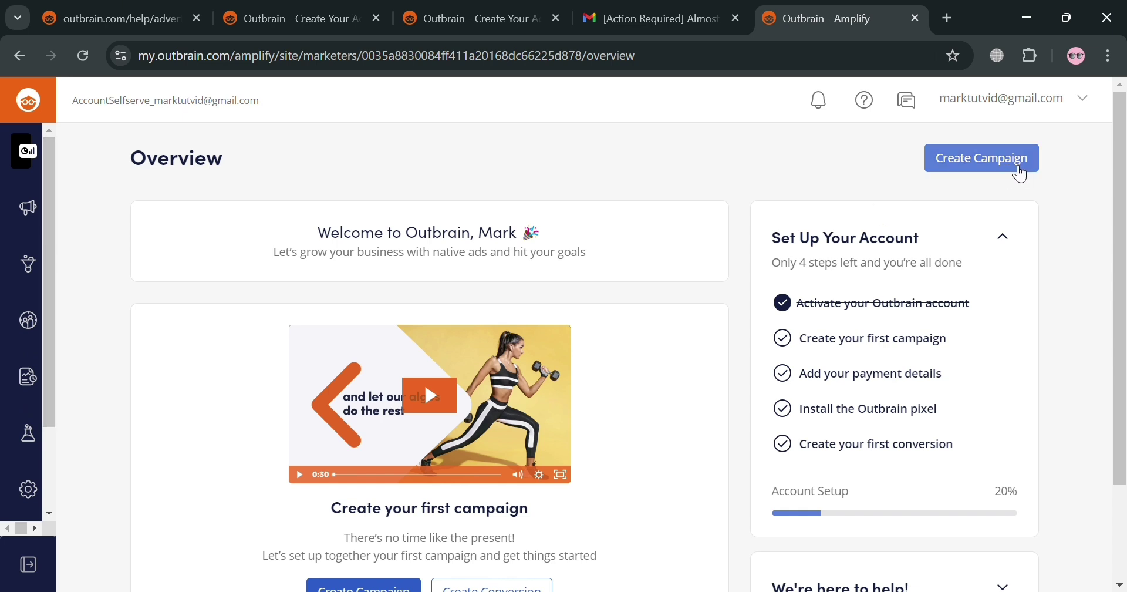
pyautogui.click(1020, 172)
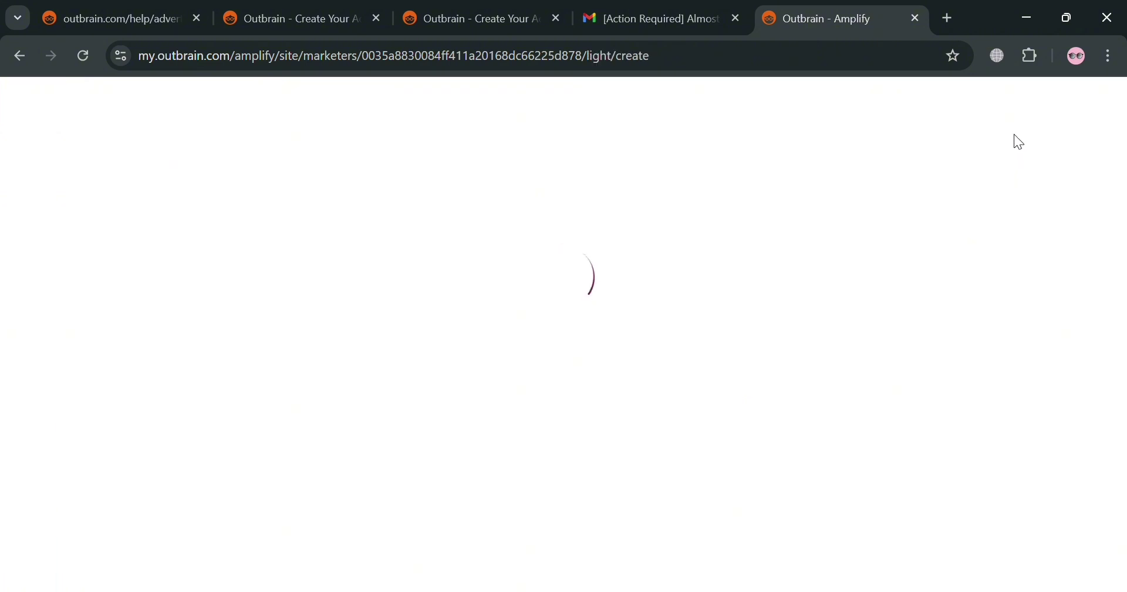
pyautogui.scroll(-2, 578, 222)
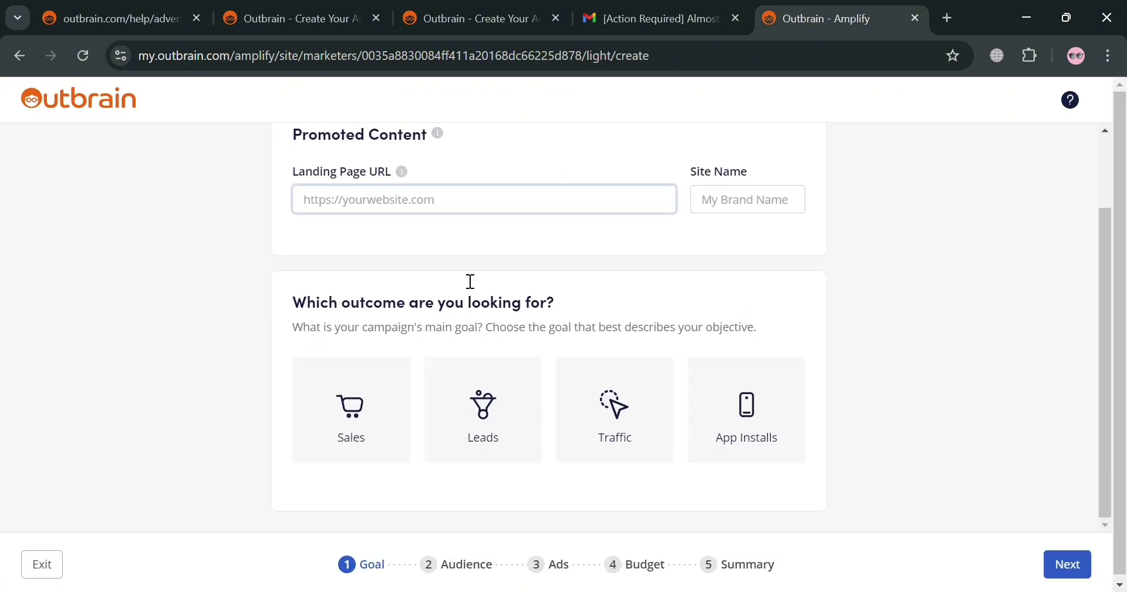
pyautogui.scroll(2, 655, 293)
# Set the promoted content's landing page URL to google.com and its site name to Google
pyautogui.click(637, 295)
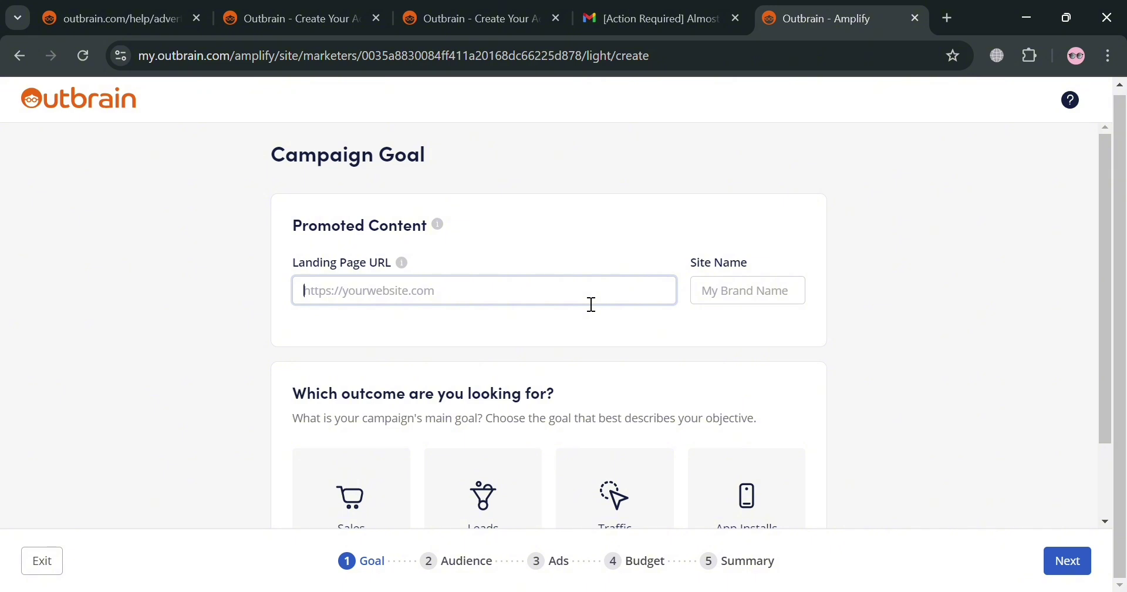
pyautogui.write('google')
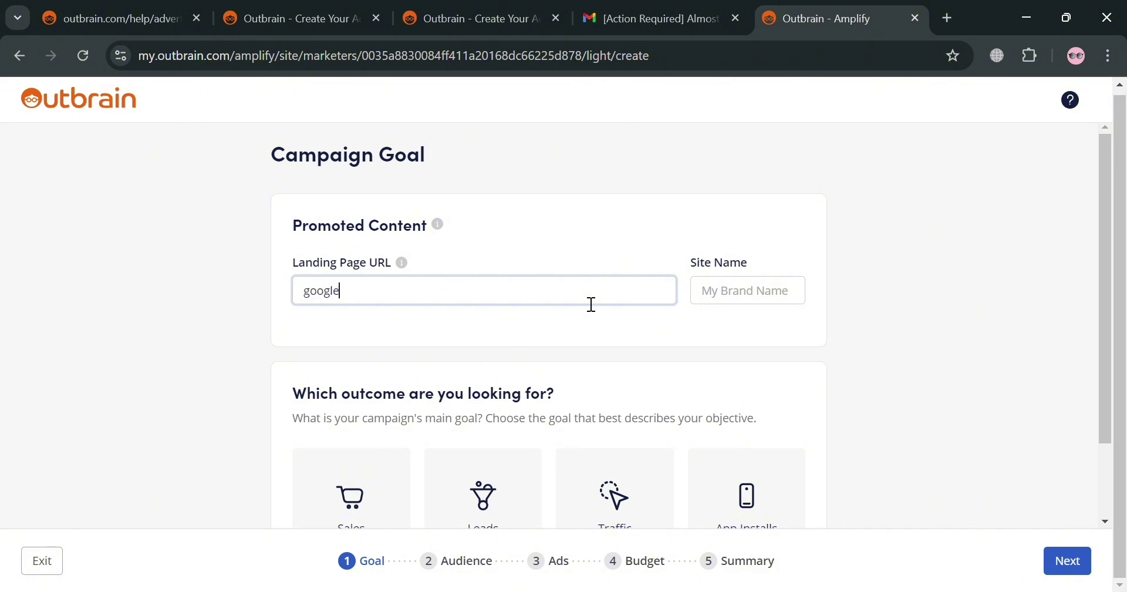
pyautogui.write('.com')
pyautogui.moveTo(540, 394); pyautogui.dragTo(547, 392)
pyautogui.click(699, 284)
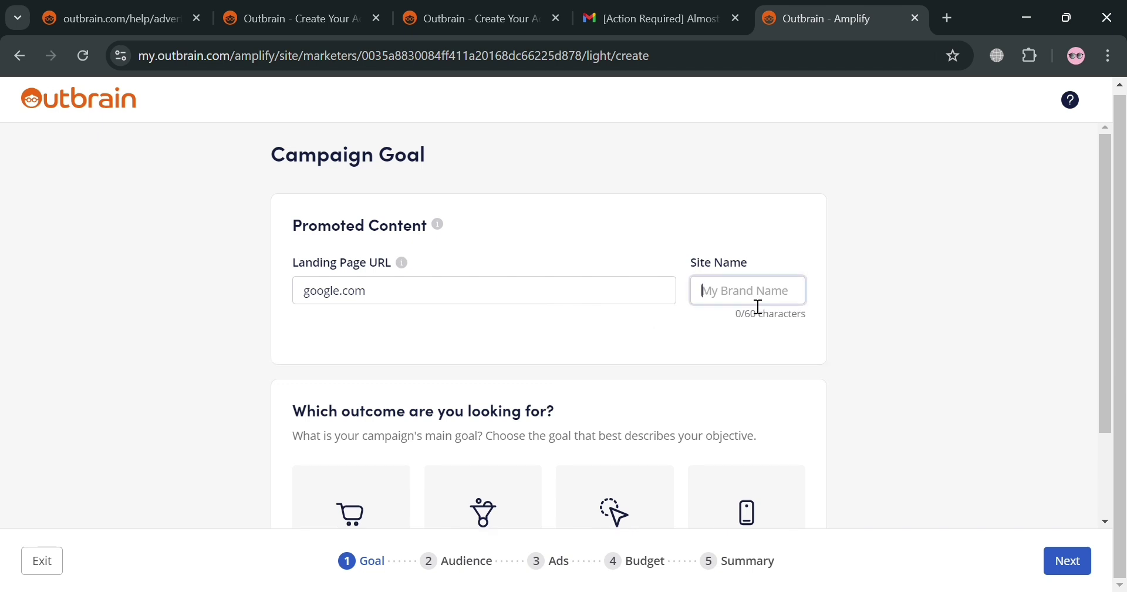
pyautogui.write('Google')
pyautogui.scroll(-2, 491, 370)
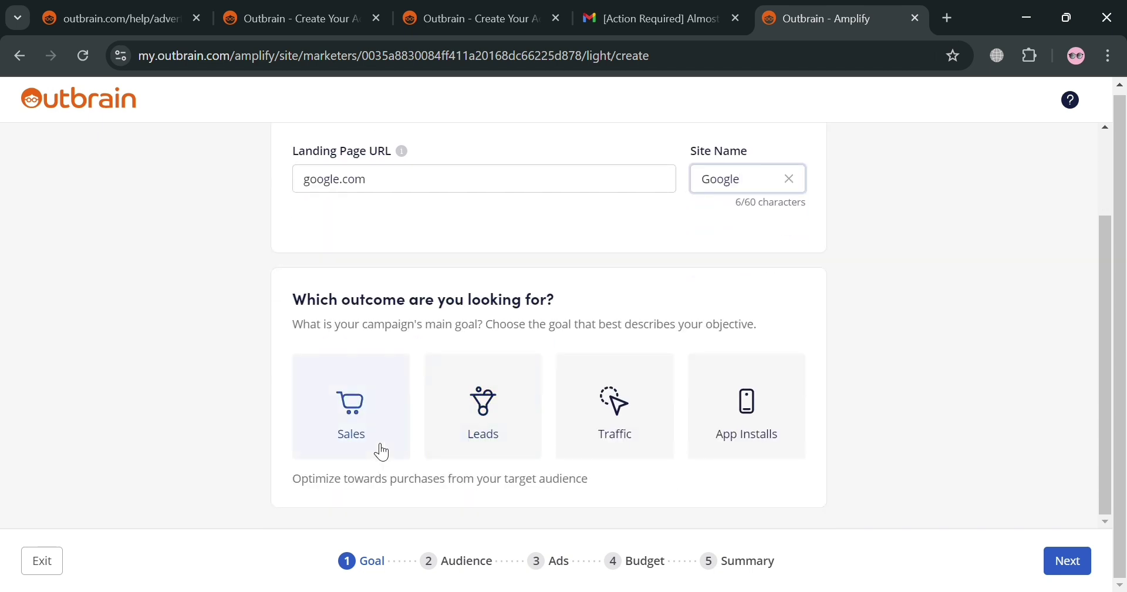
# Choose Leads as the campaign's desired outcome and start creating a conversion for it
pyautogui.click(503, 420)
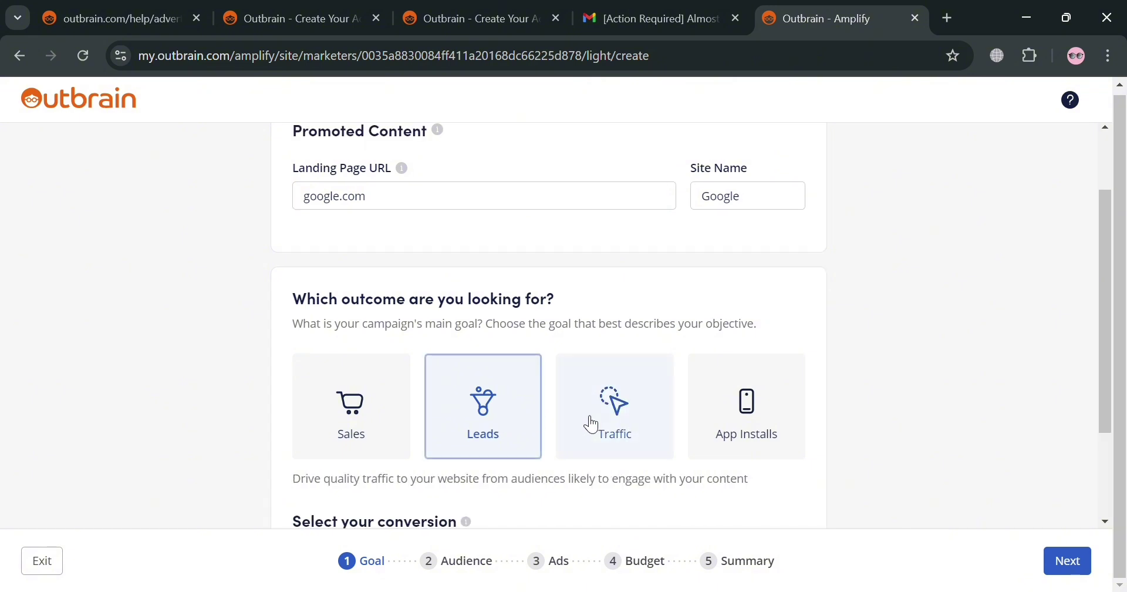
pyautogui.click(660, 424)
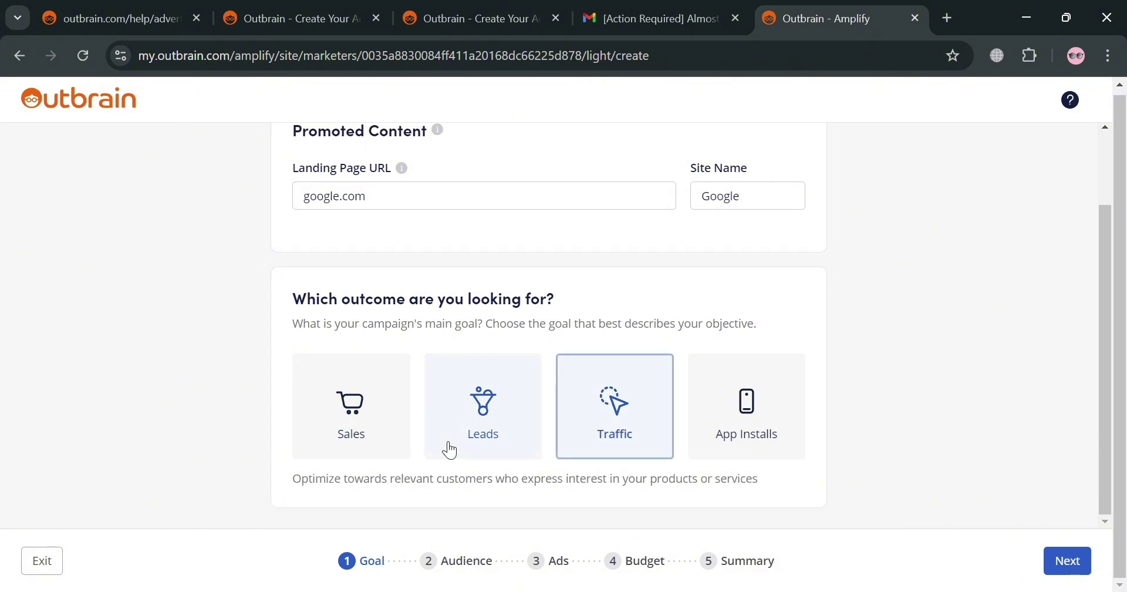
pyautogui.click(498, 405)
pyautogui.scroll(-2, 497, 382)
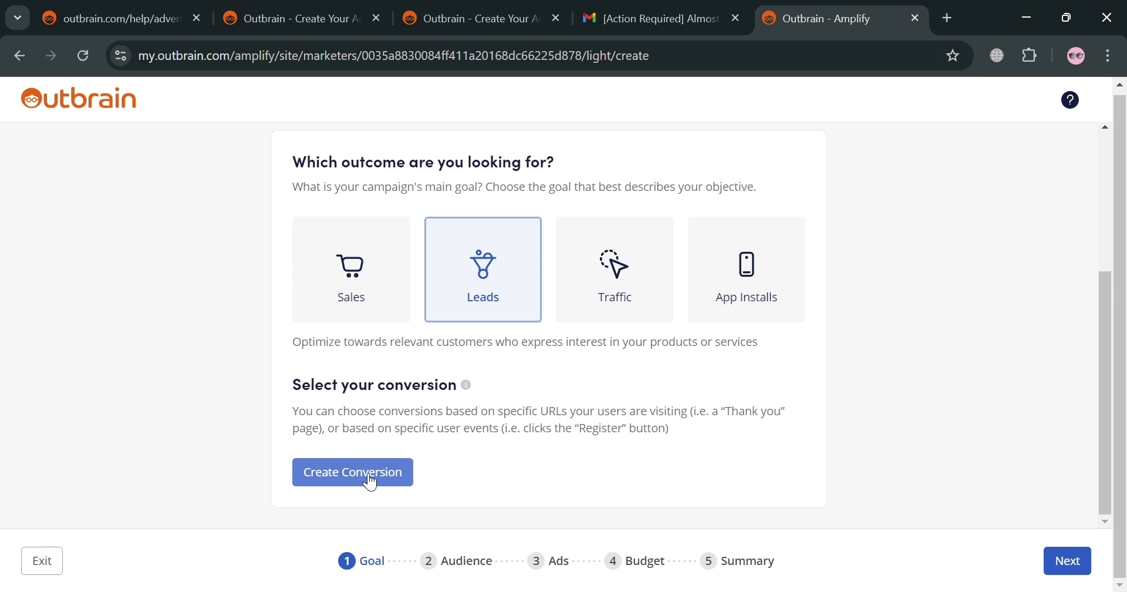
pyautogui.click(370, 473)
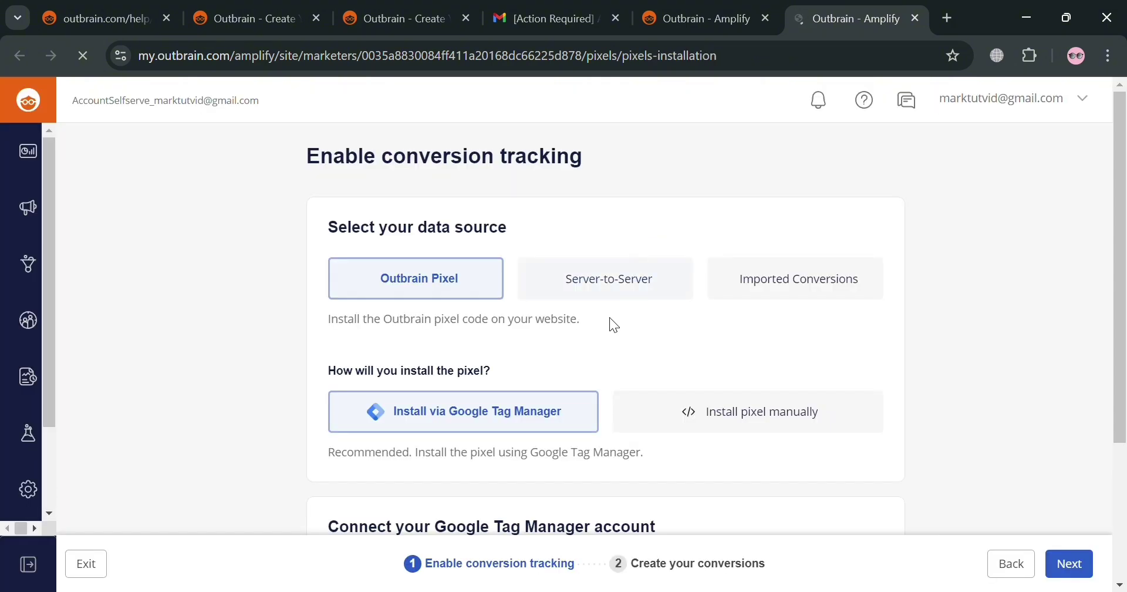
# Review the conversion tracking options for the Outbrain Pixel, continue to creating conversions, and look over the conversion setup choices
pyautogui.scroll(-4, 519, 414)
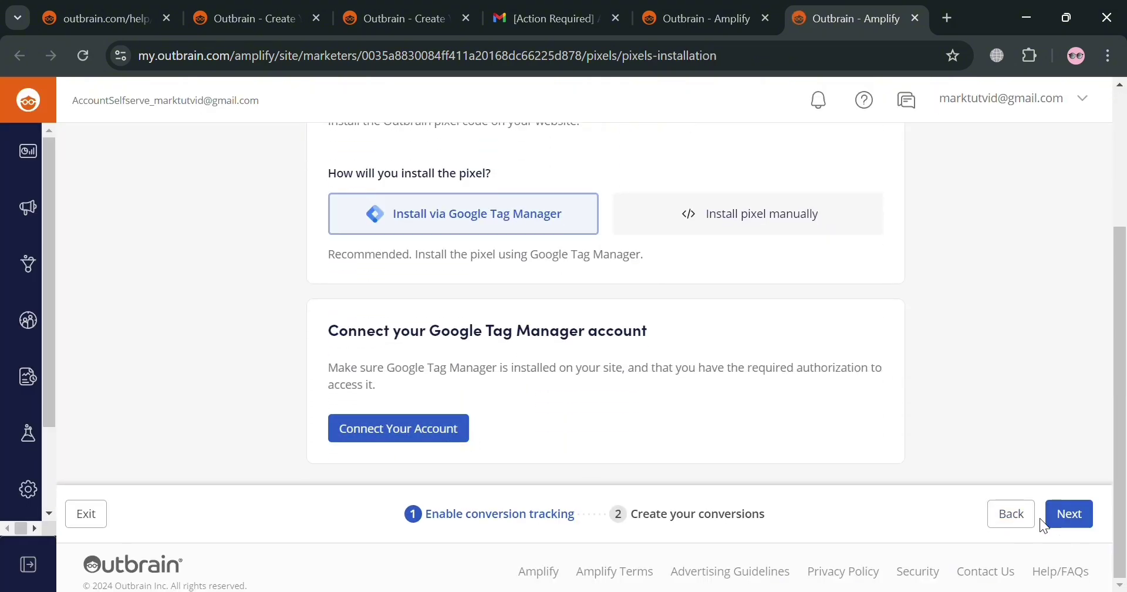
pyautogui.scroll(4, 506, 505)
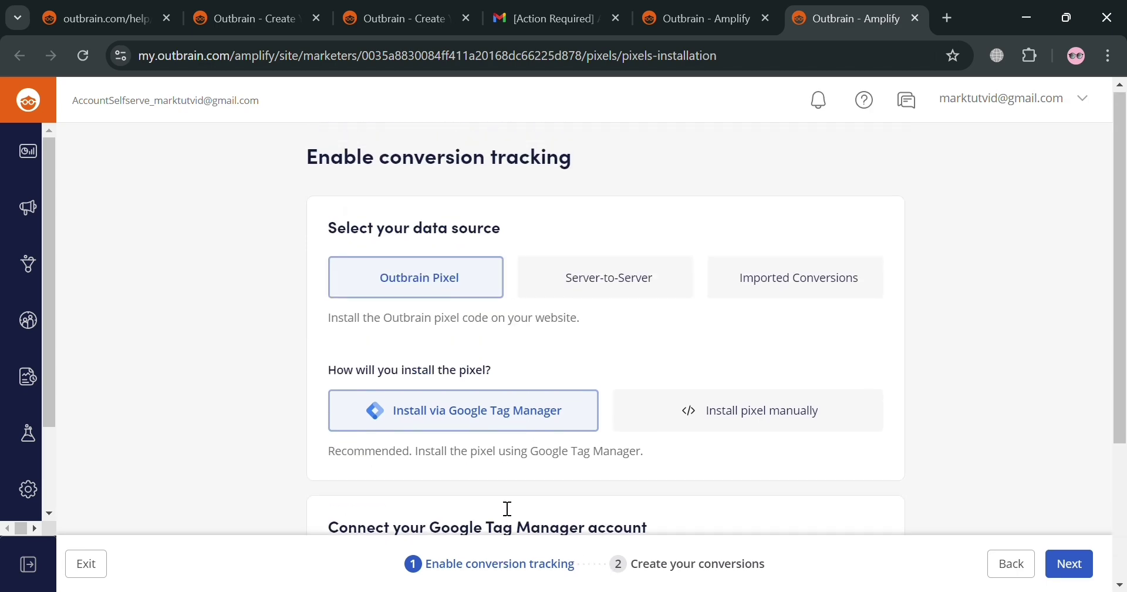
pyautogui.scroll(-3, 501, 504)
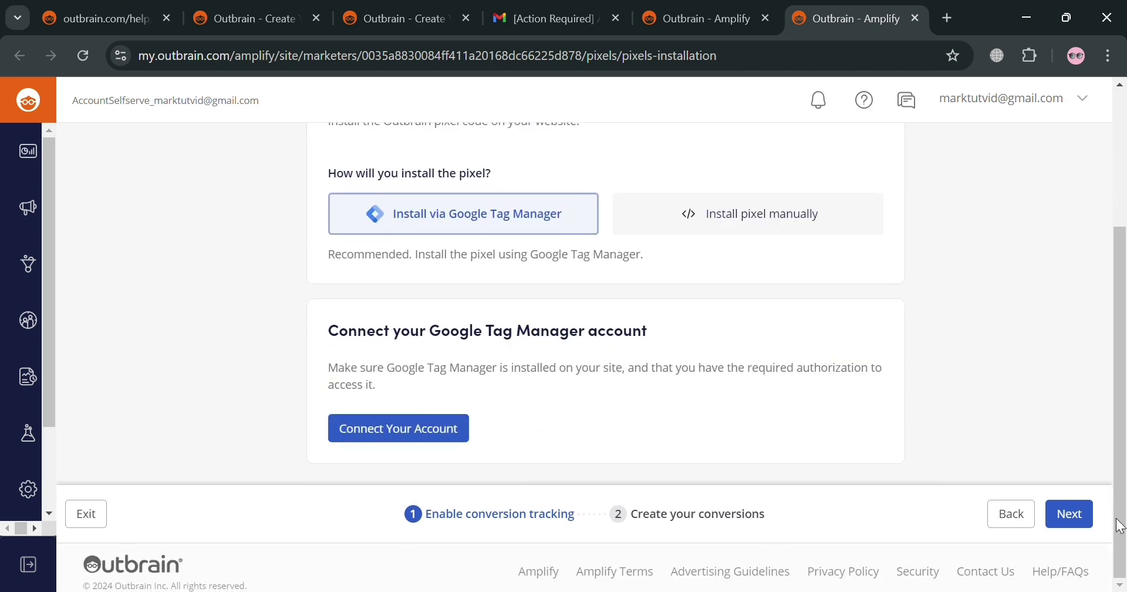
pyautogui.click(1072, 516)
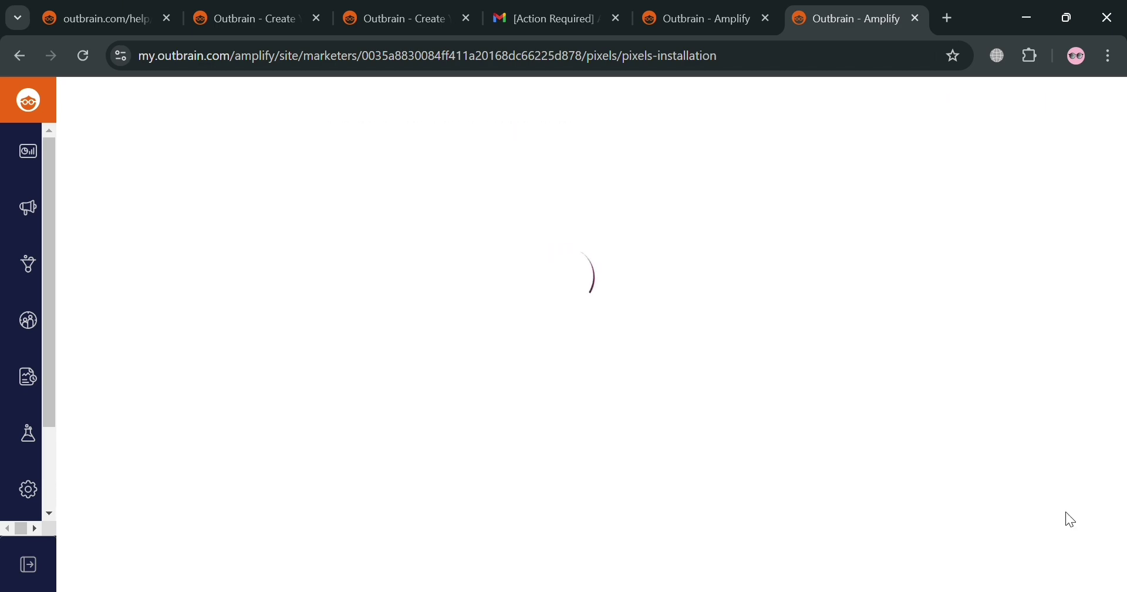
pyautogui.scroll(-3, 558, 439)
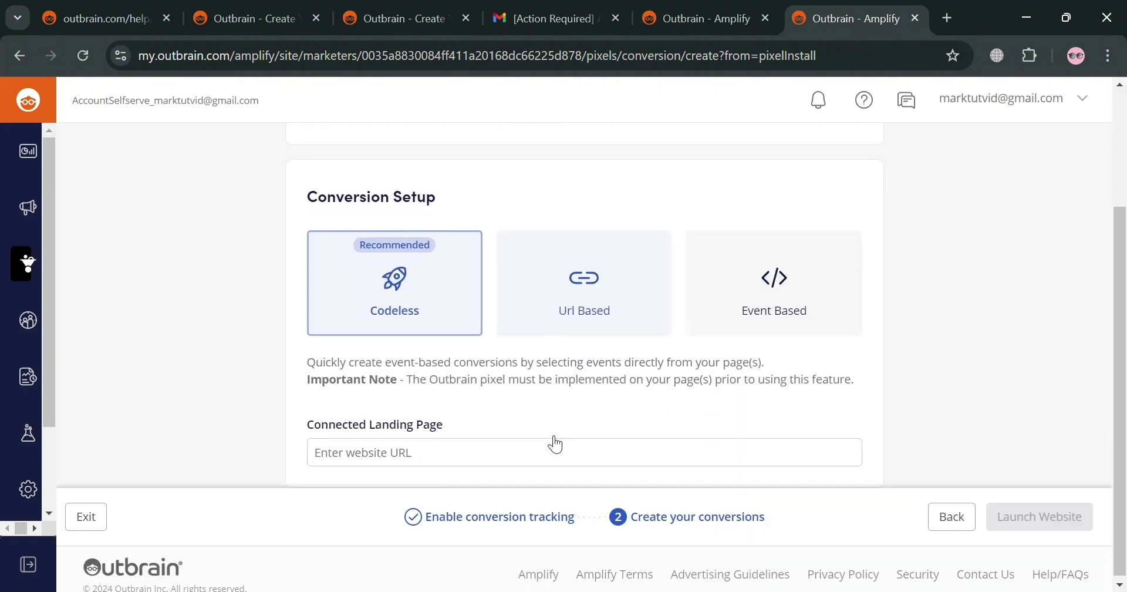
pyautogui.scroll(3, 558, 444)
pyautogui.scroll(-3, 446, 387)
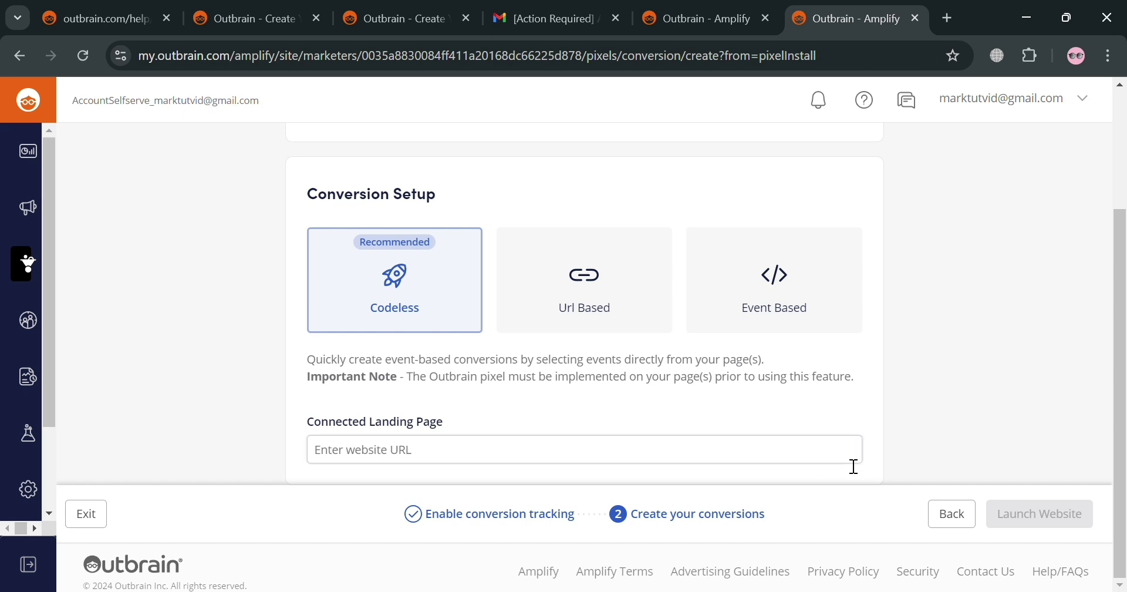
pyautogui.click(668, 462)
pyautogui.click(494, 478)
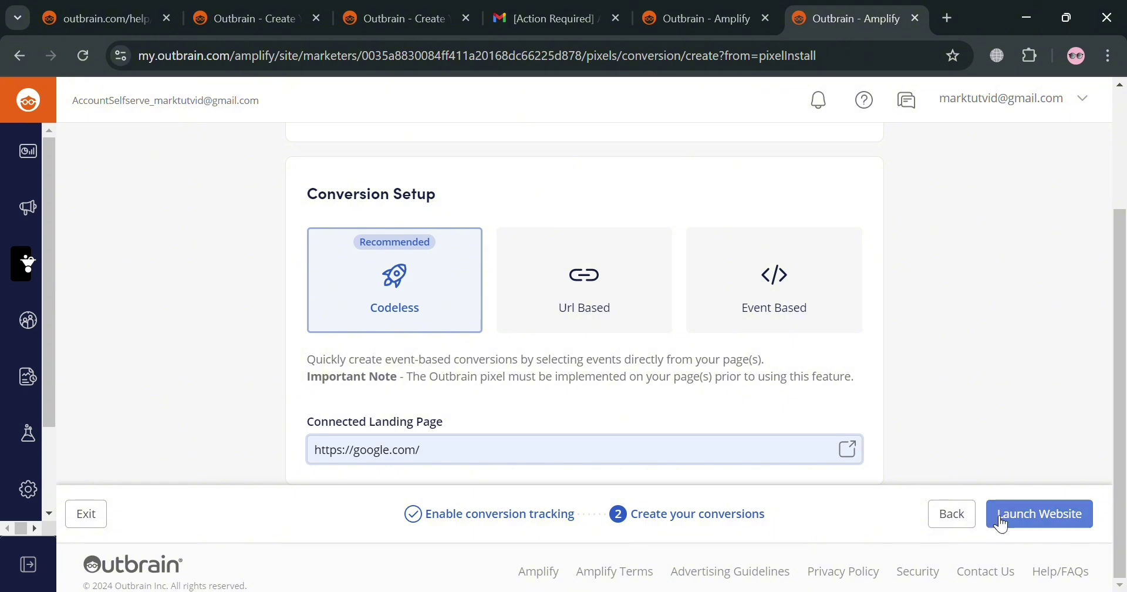
pyautogui.click(1000, 513)
pyautogui.hotkey('ctrl', 'shift', 'Tab')
# Create a URL-based conversion with event category and name Registration, matching URLs that contain google.com
pyautogui.click(562, 314)
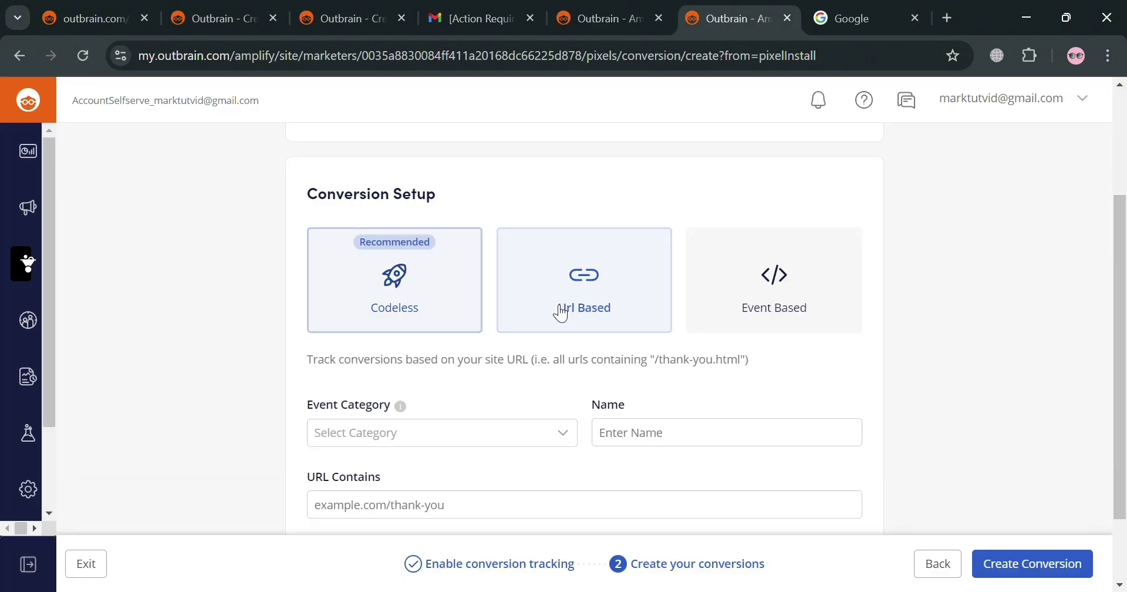
pyautogui.scroll(-2, 674, 435)
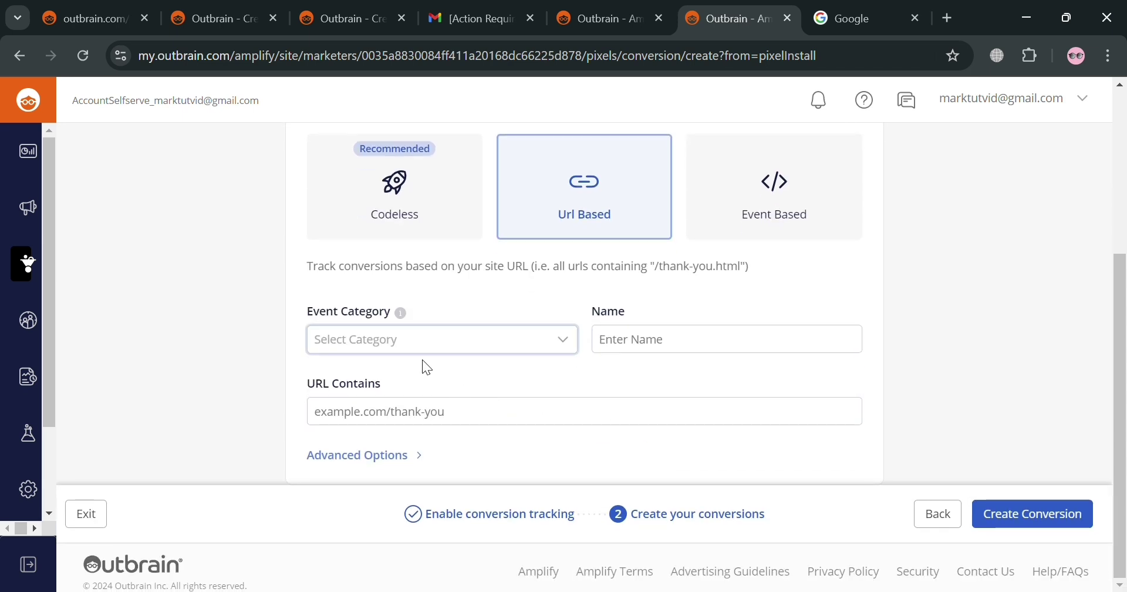
pyautogui.click(434, 422)
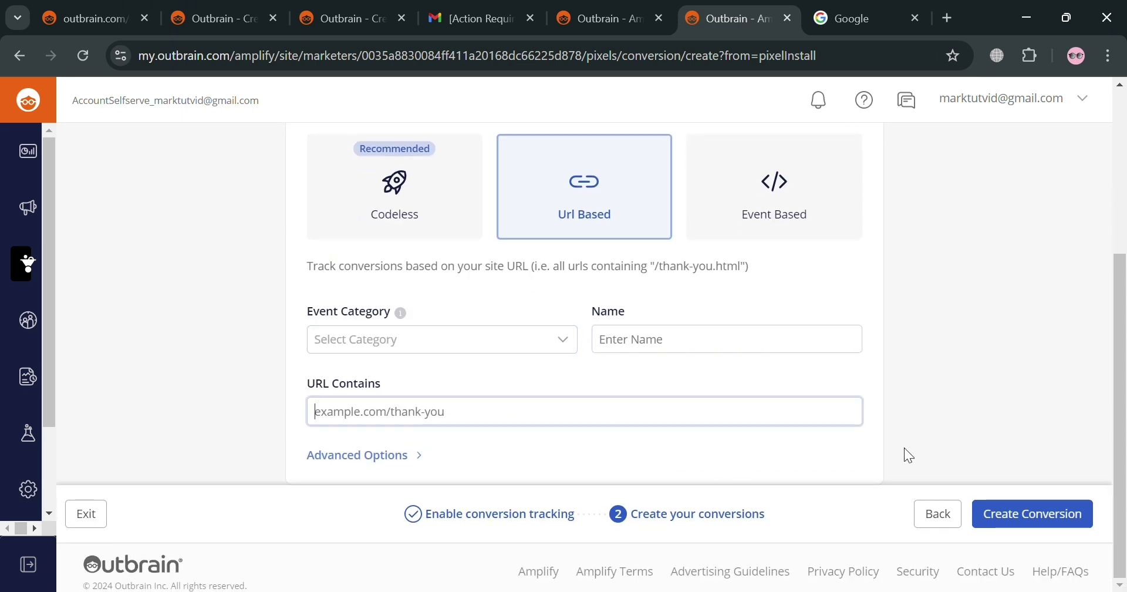
pyautogui.click(1016, 510)
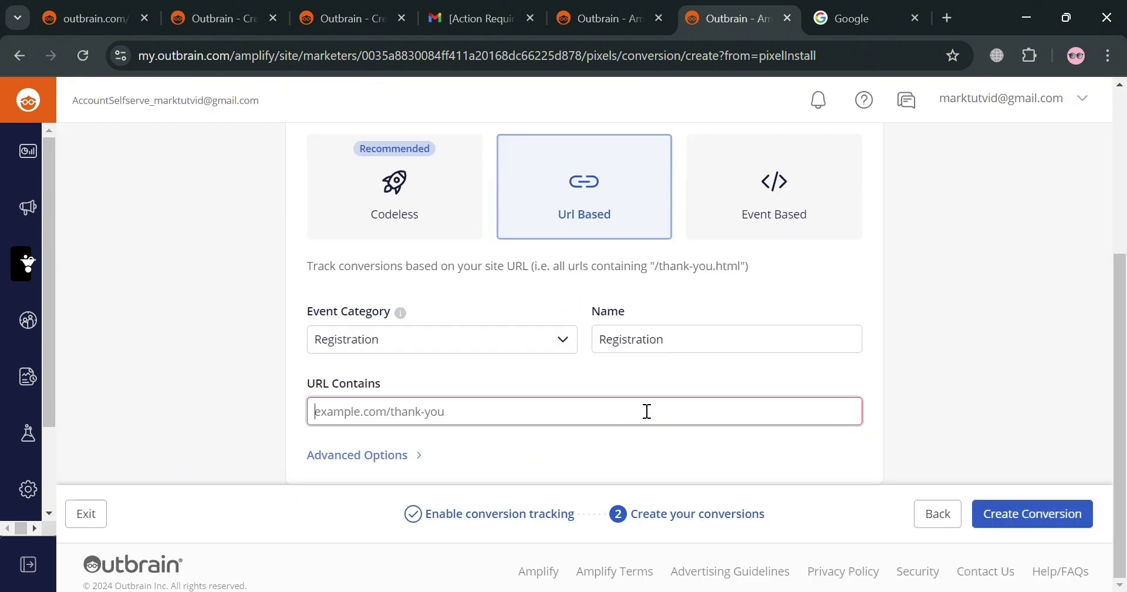
pyautogui.click(574, 412)
pyautogui.write('google.com')
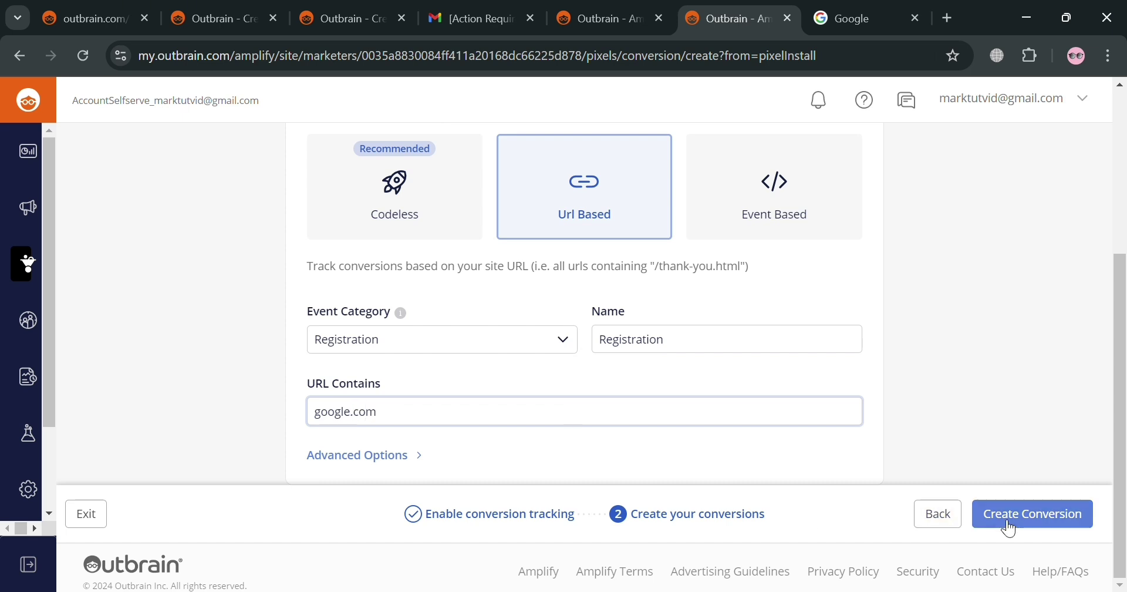
pyautogui.click(1005, 522)
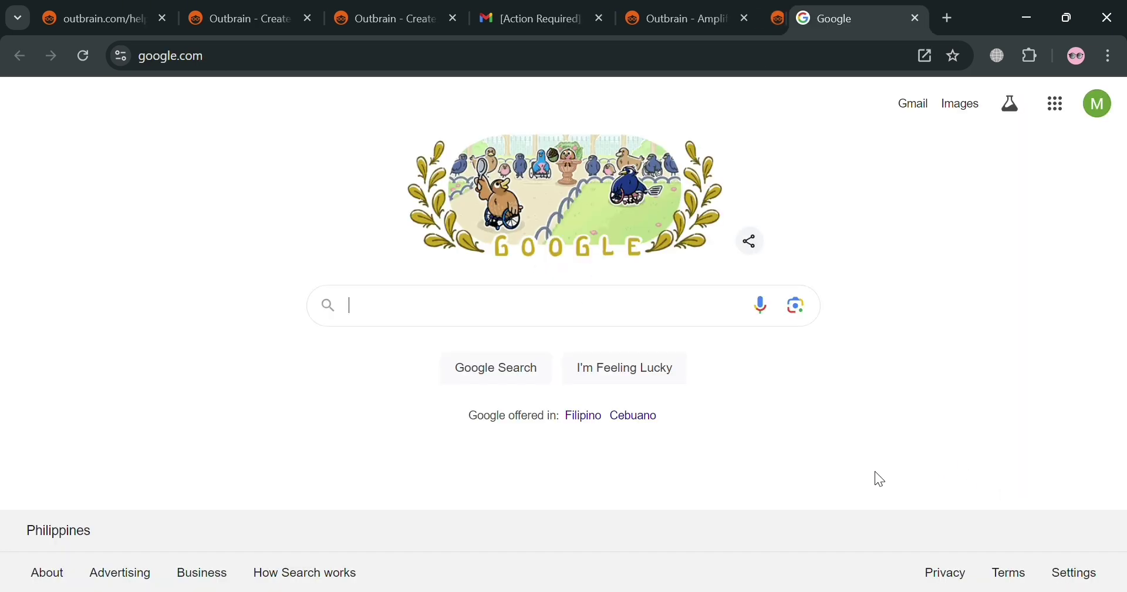
# Return to the campaign setup, continue with the Registration conversion, and look over the Audience & Targeting page
pyautogui.click(671, 323)
pyautogui.click(1039, 383)
pyautogui.click(729, 10)
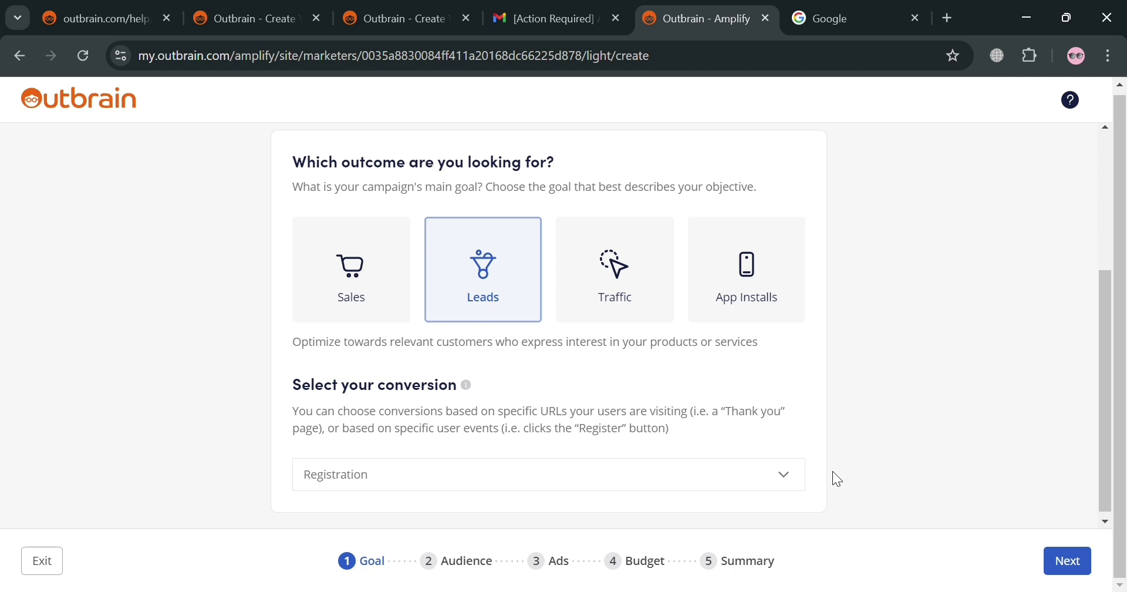
pyautogui.click(1070, 565)
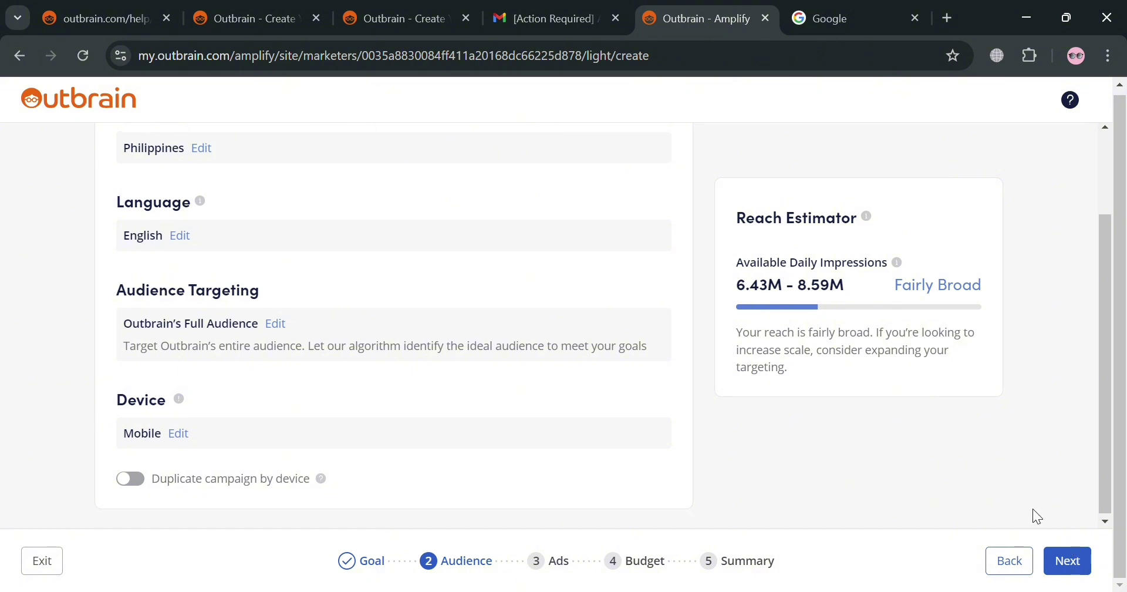
pyautogui.scroll(2, 1033, 508)
pyautogui.scroll(-2, 1033, 508)
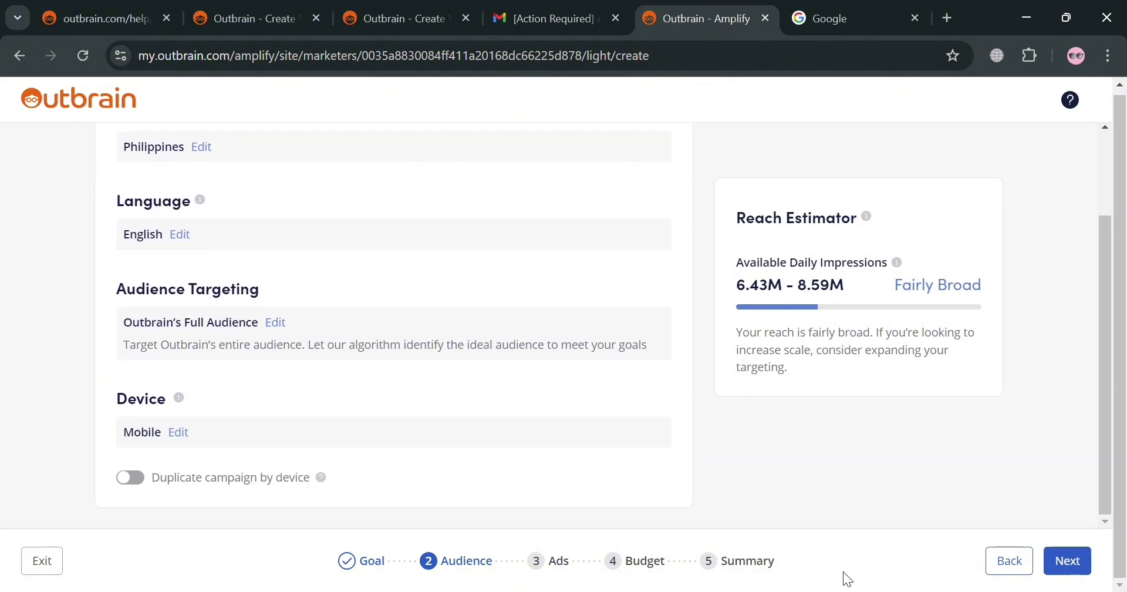
pyautogui.scroll(1, 290, 443)
pyautogui.scroll(-1, 276, 439)
pyautogui.scroll(2, 311, 435)
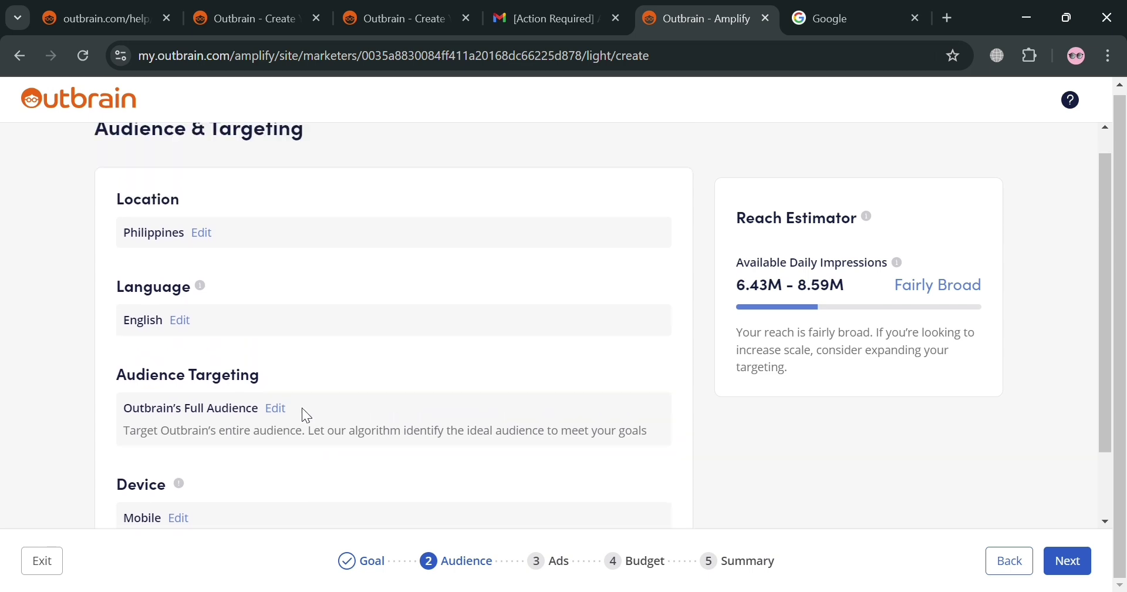
# Add the United States and United Kingdom to the campaign's target locations and remove the Philippines
pyautogui.click(204, 242)
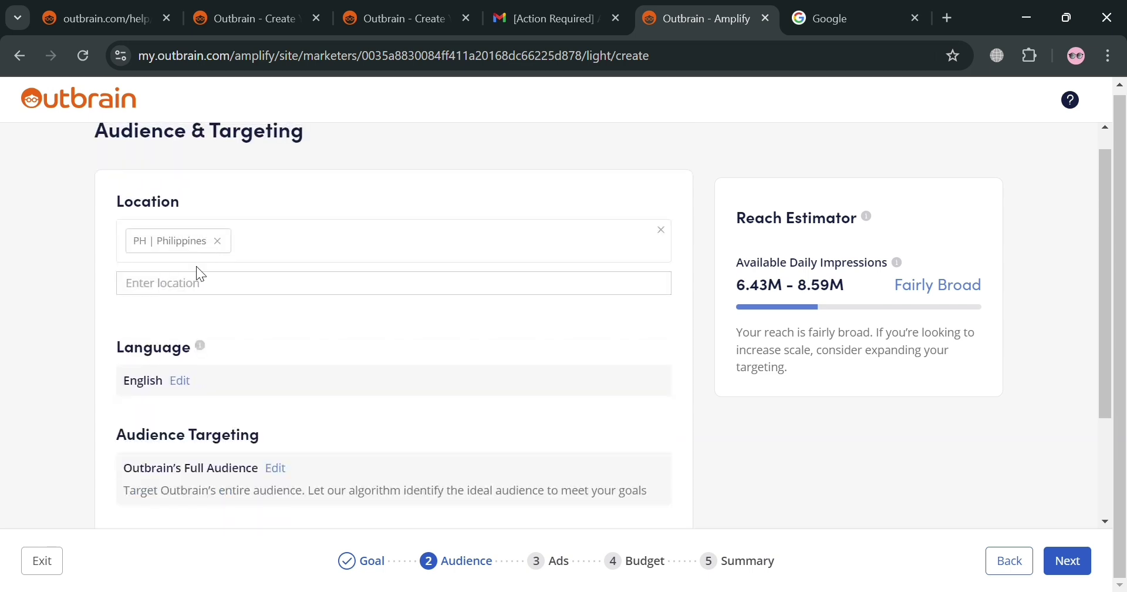
pyautogui.click(226, 295)
pyautogui.scroll(-2, 329, 375)
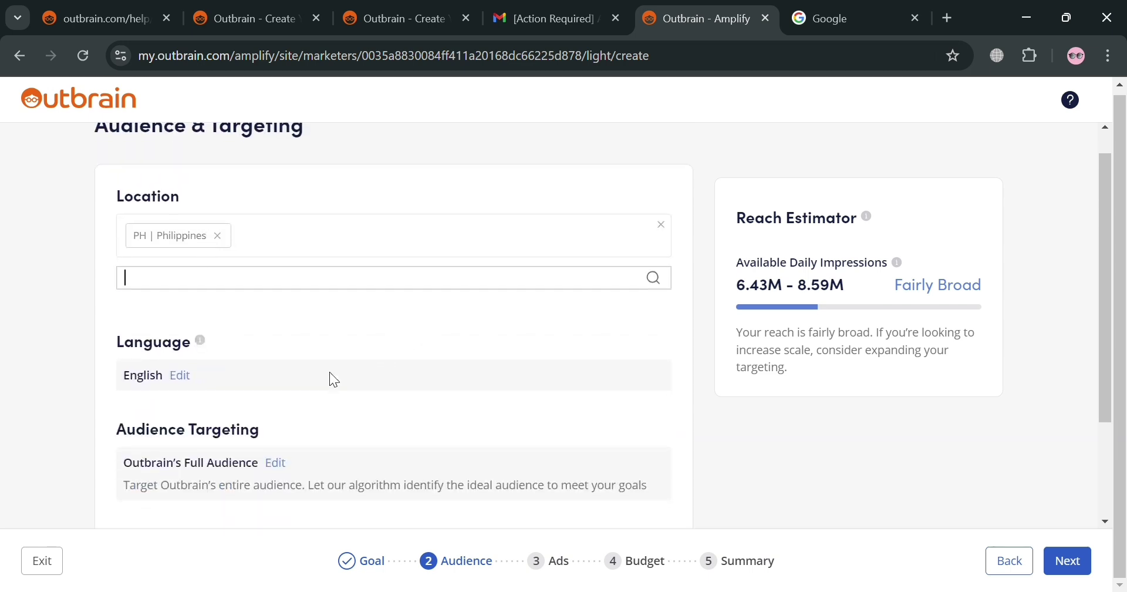
pyautogui.scroll(2, 329, 373)
pyautogui.write('u')
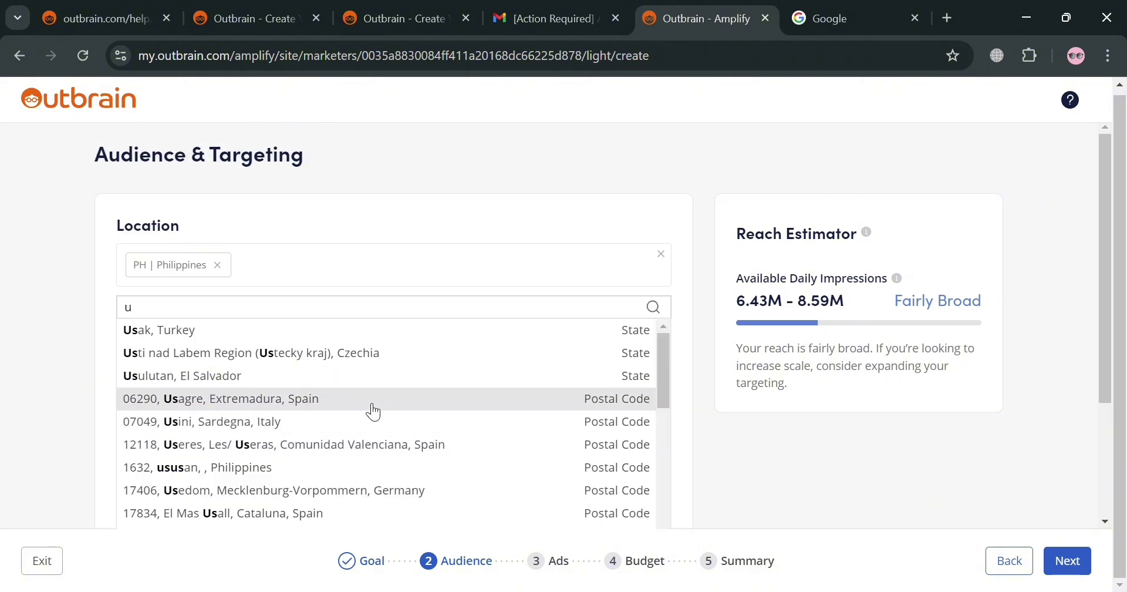
pyautogui.write('sited')
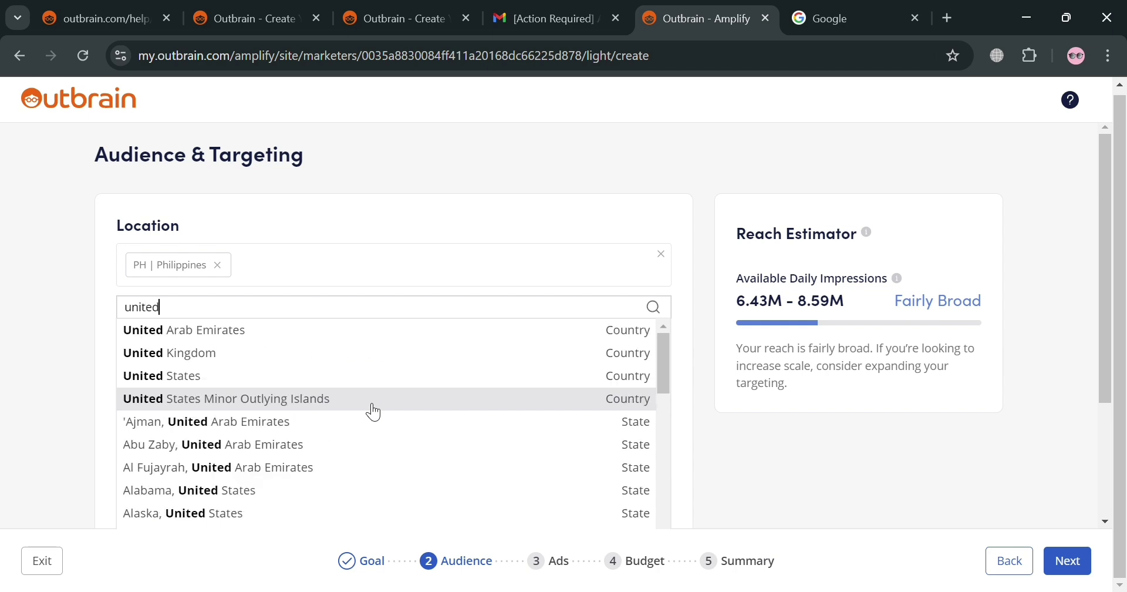
pyautogui.click(159, 375)
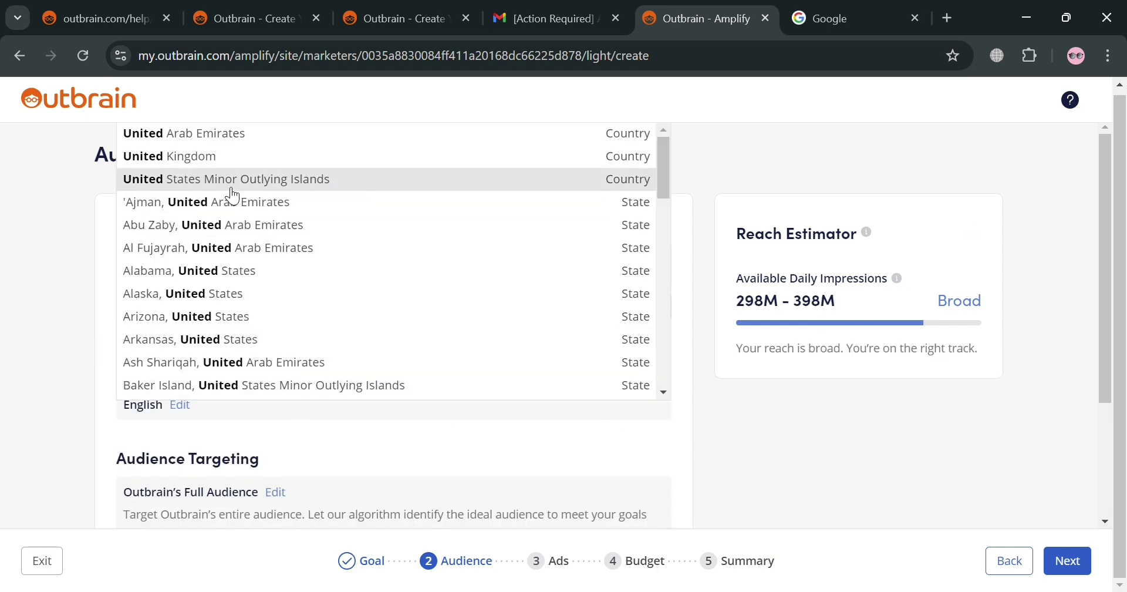
pyautogui.click(229, 157)
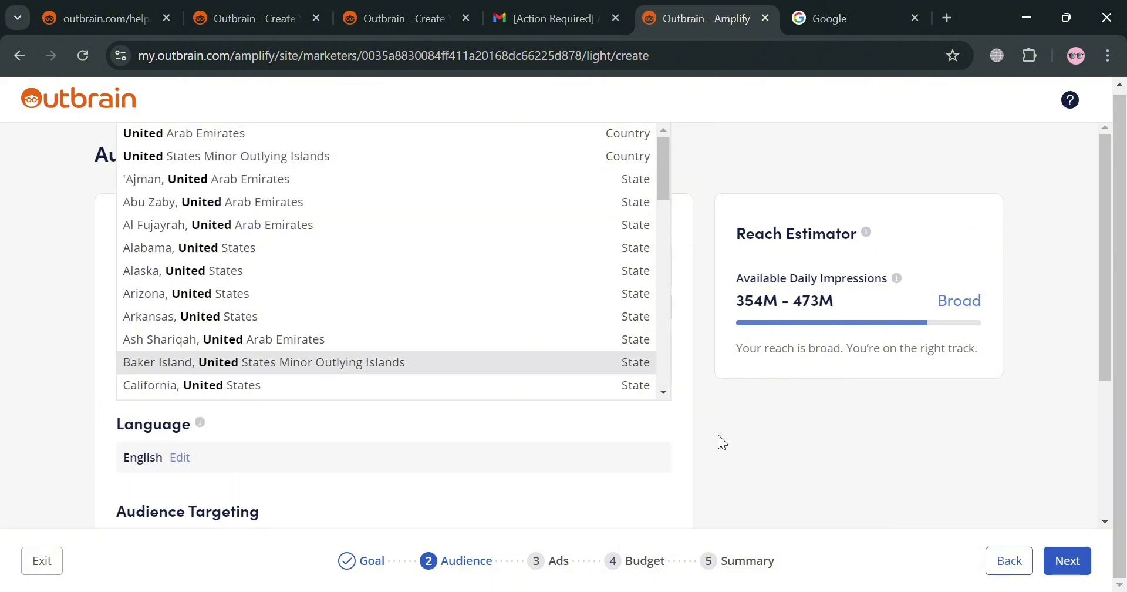
pyautogui.click(726, 438)
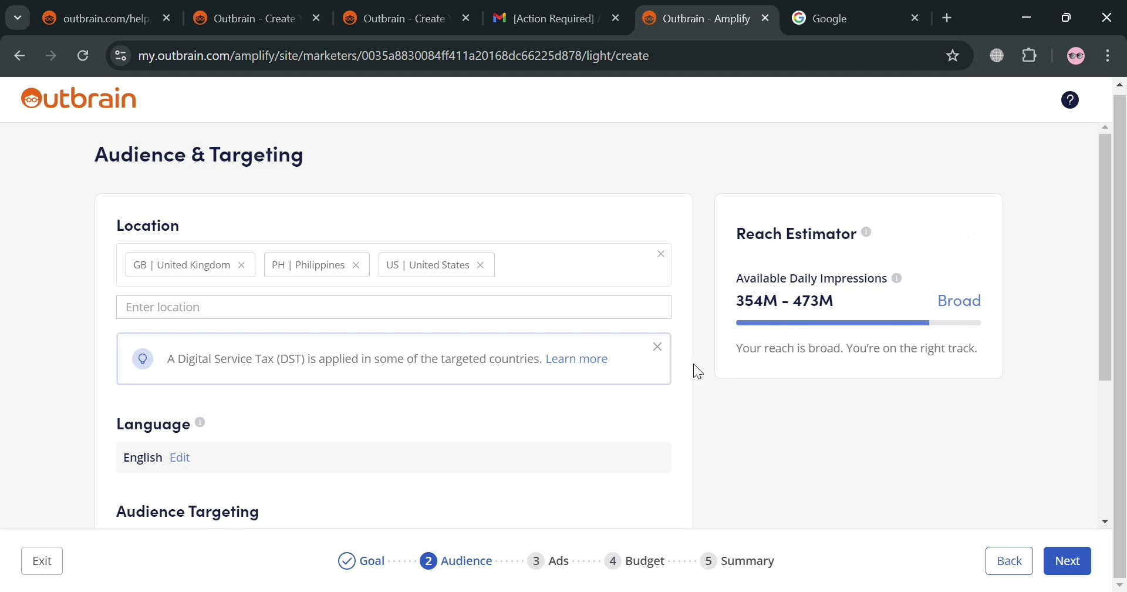
pyautogui.click(356, 266)
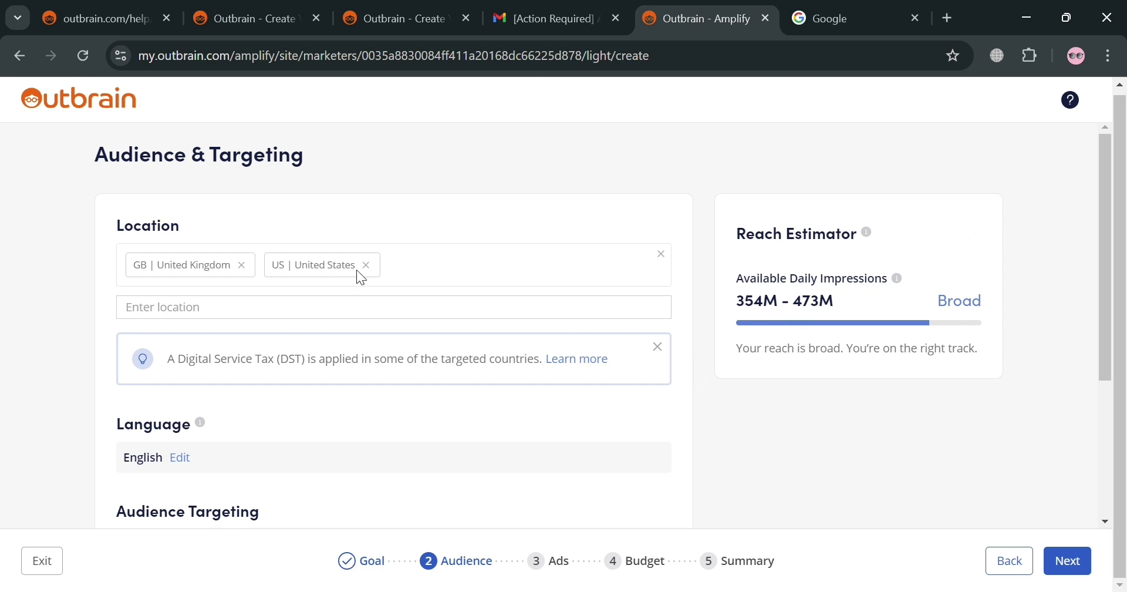
# Set the campaign's target device to Desktop and open the audience targeting options for editing
pyautogui.scroll(-3, 403, 477)
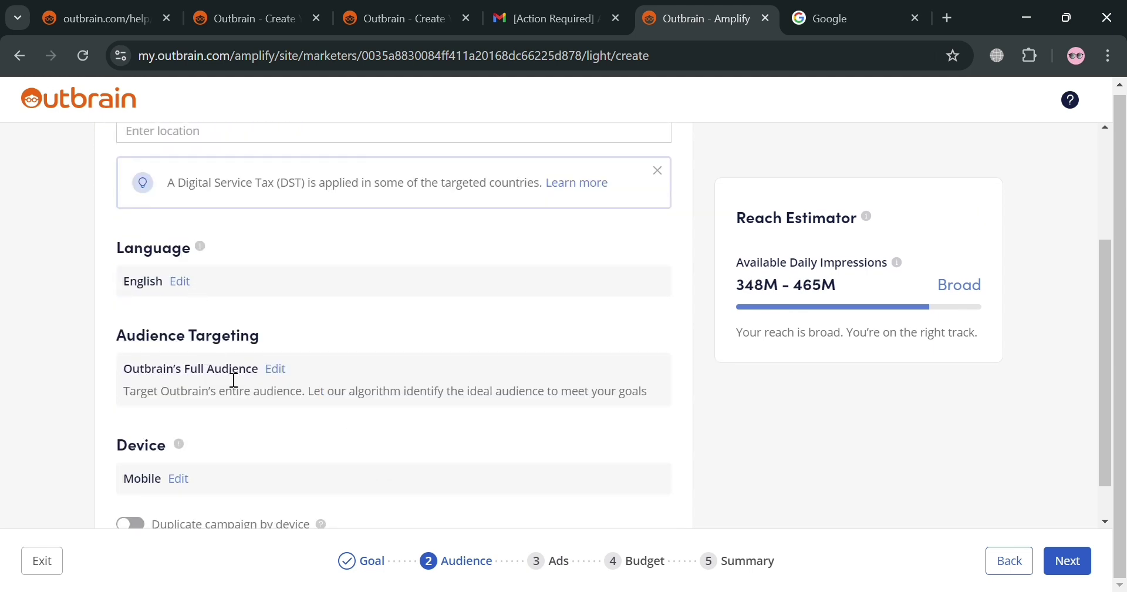
pyautogui.scroll(-1, 231, 382)
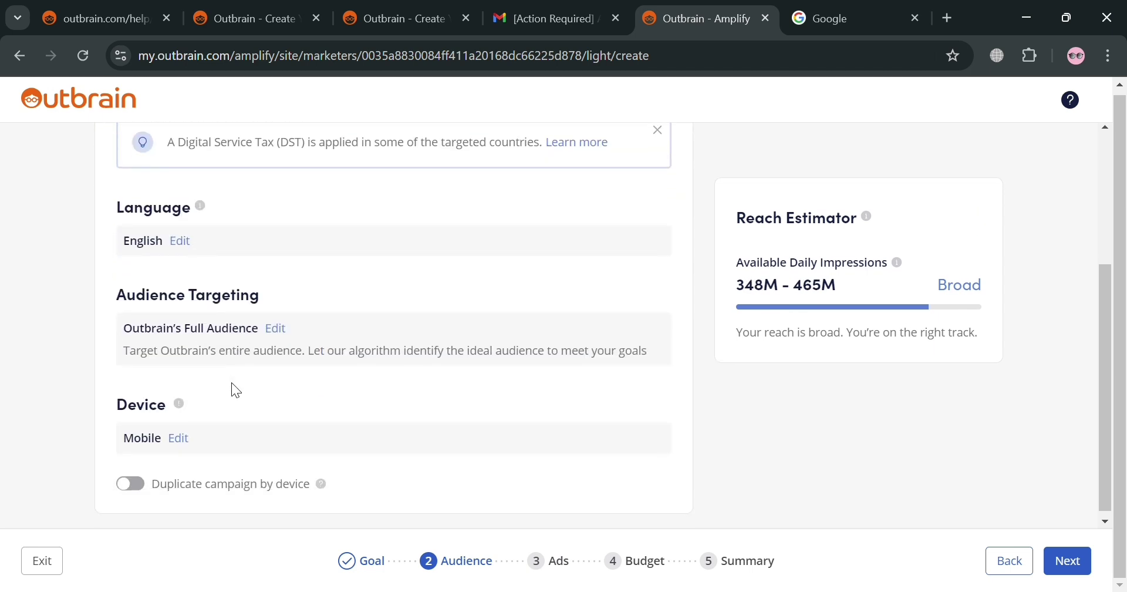
pyautogui.click(180, 433)
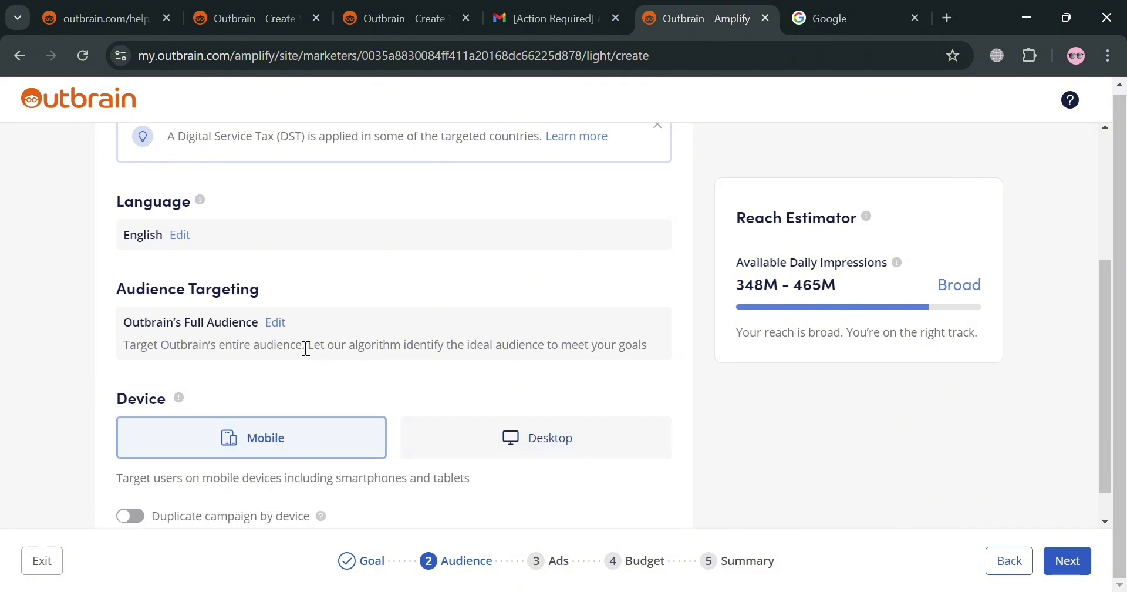
pyautogui.click(512, 455)
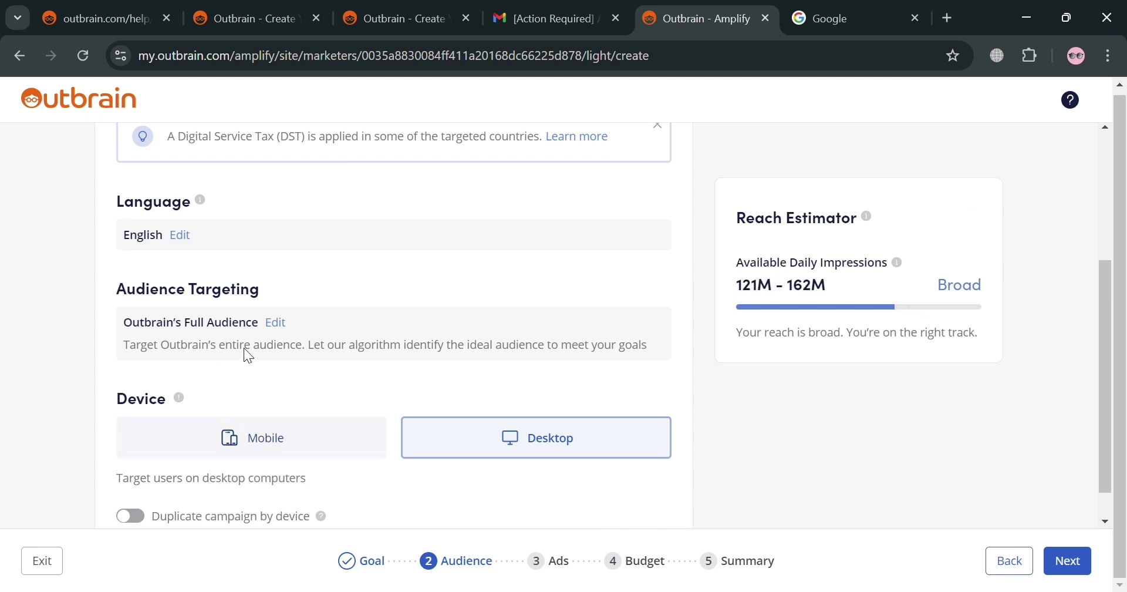
pyautogui.click(275, 322)
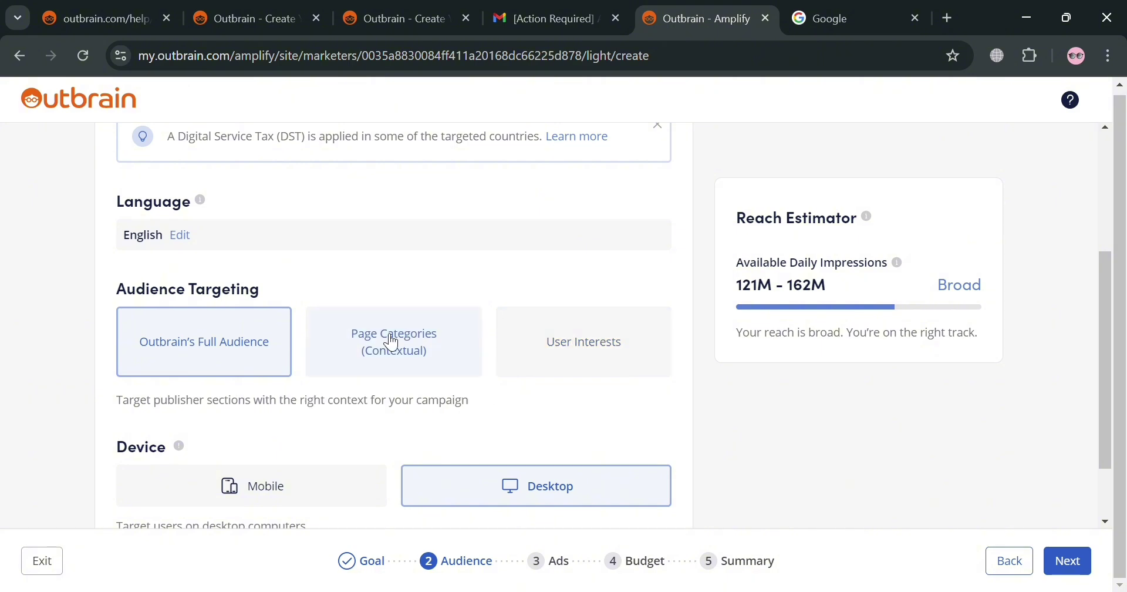
pyautogui.scroll(-2, 381, 405)
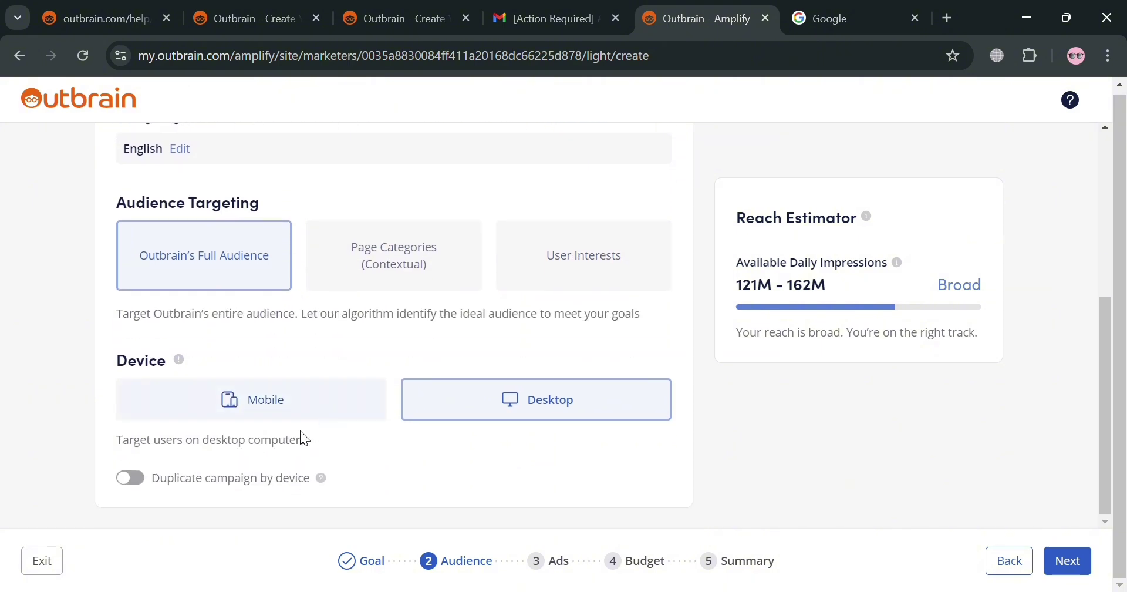
# Continue to the campaign's ads and create ad variations from all four AI-generated titles
pyautogui.click(1077, 567)
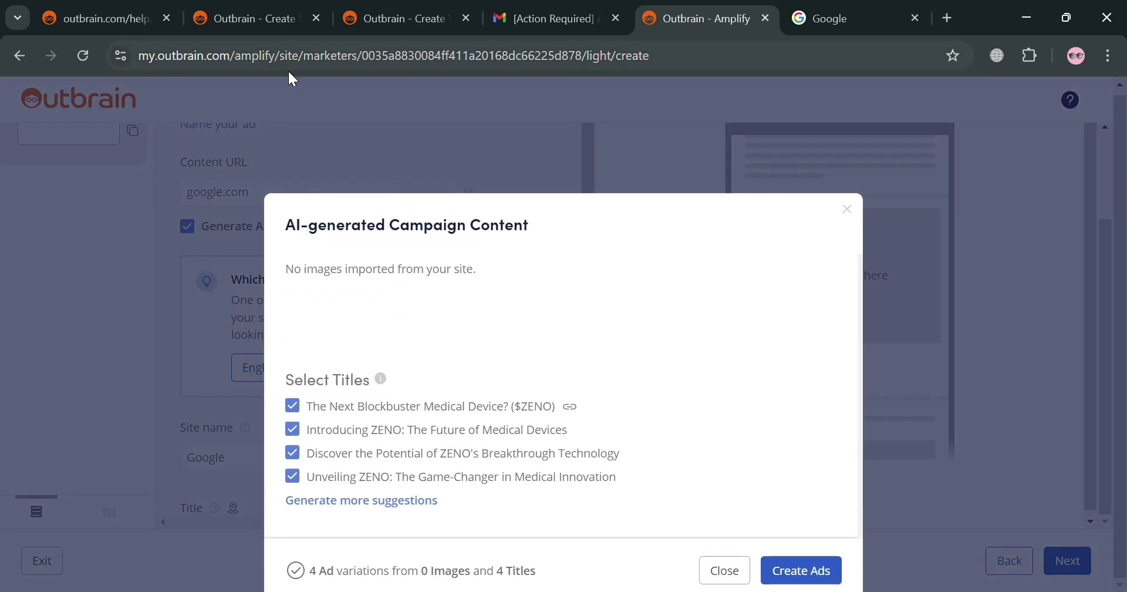
pyautogui.scroll(-1, 401, 378)
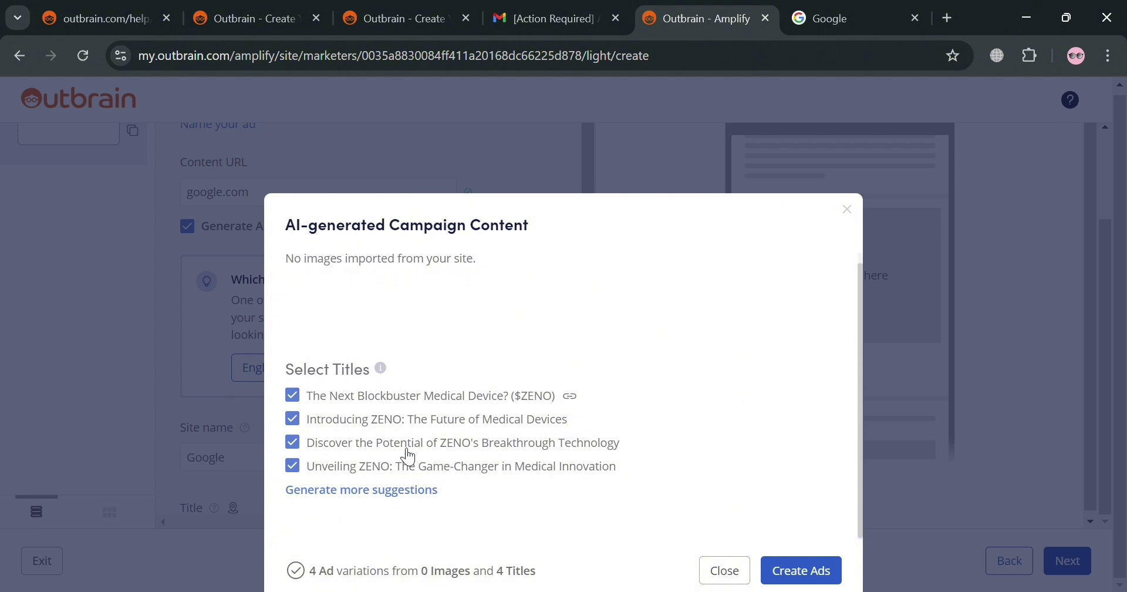
pyautogui.scroll(1, 382, 370)
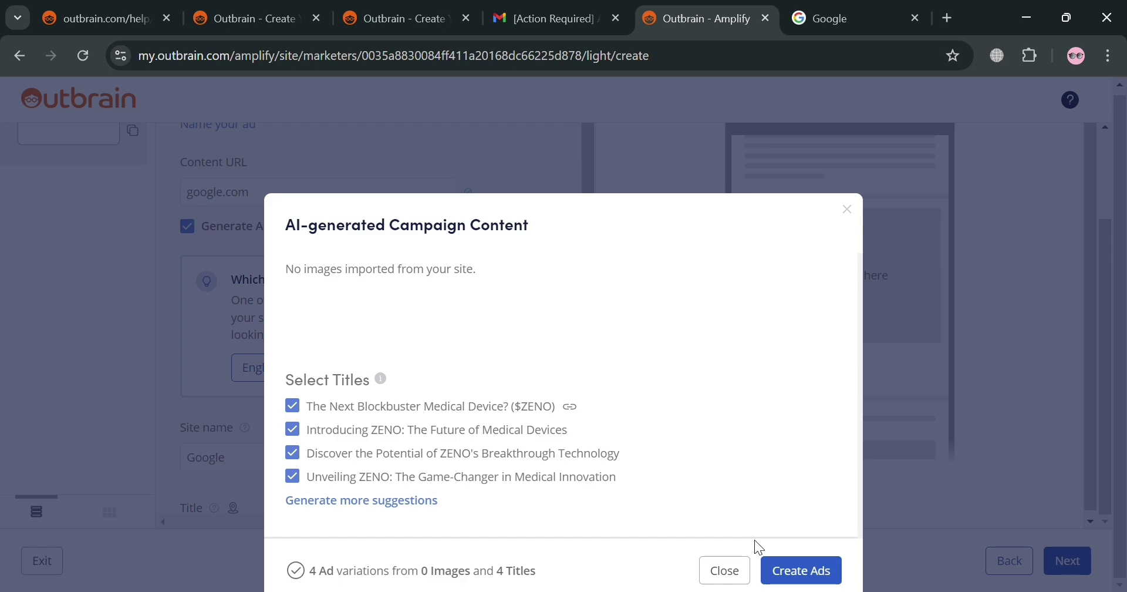
pyautogui.click(816, 568)
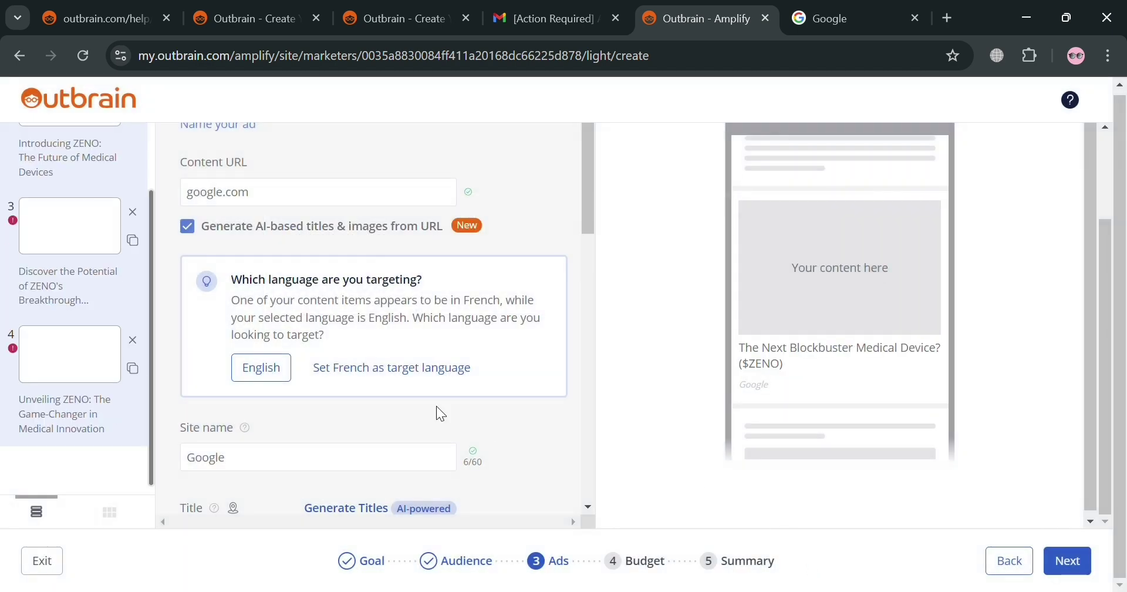
# Examine the created ads and their content settings, including the URL, target language, site name, titles and image
pyautogui.scroll(2, 435, 406)
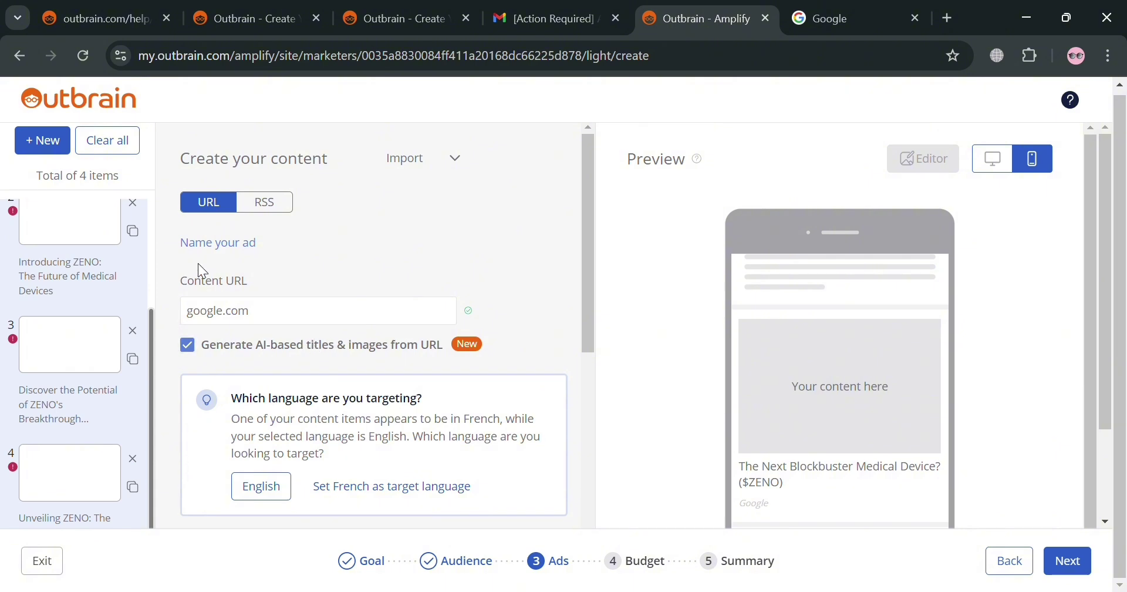
pyautogui.scroll(3, 80, 372)
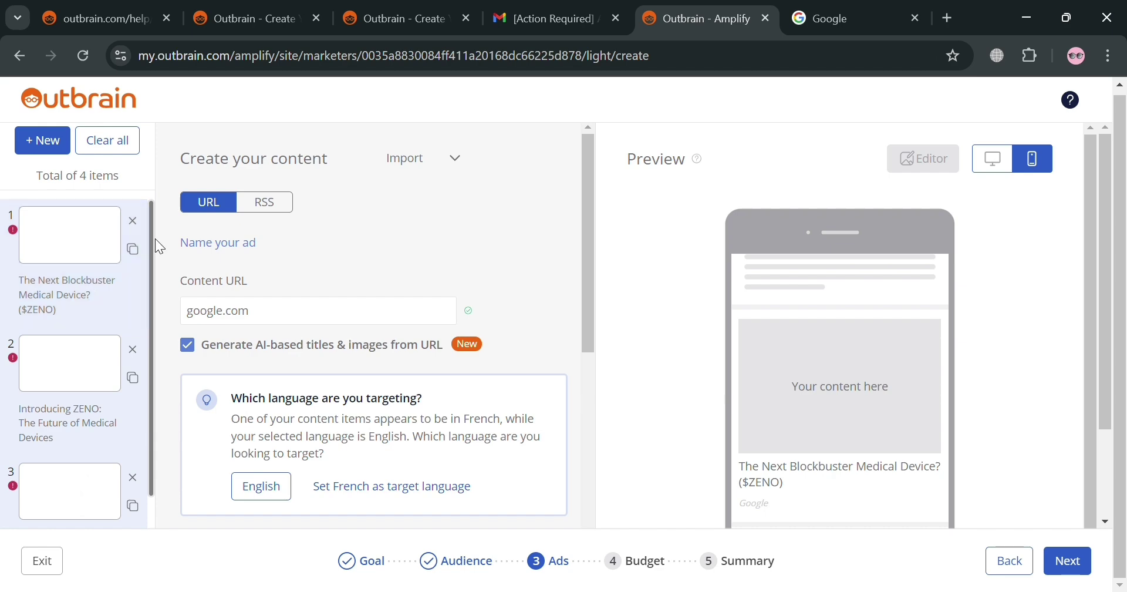
pyautogui.scroll(-4, 301, 327)
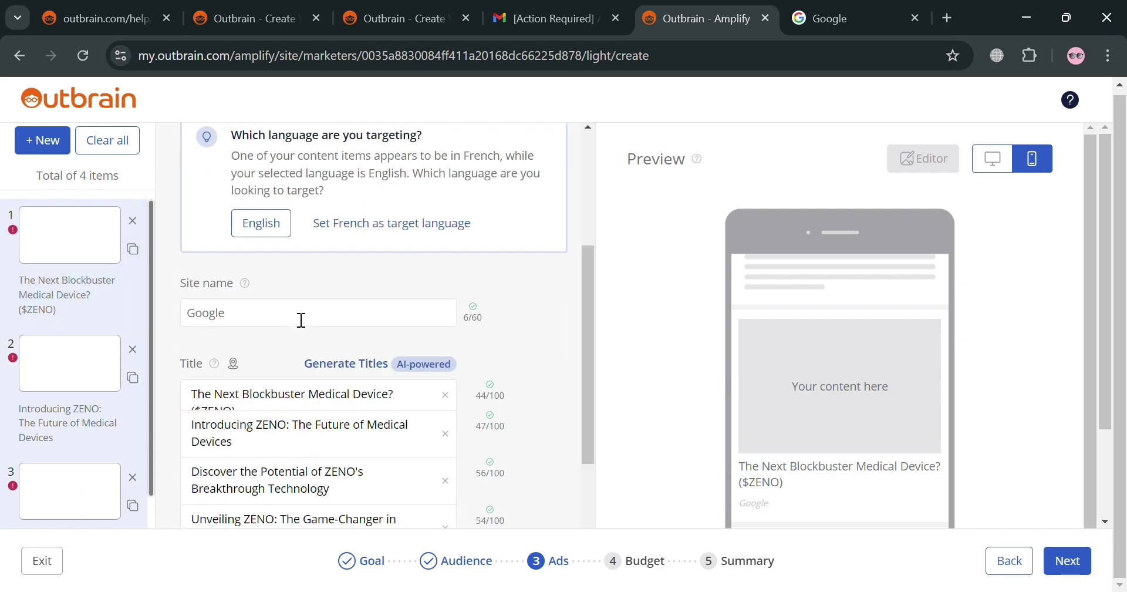
pyautogui.scroll(-2, 290, 284)
pyautogui.scroll(3, 290, 284)
pyautogui.scroll(-3, 290, 283)
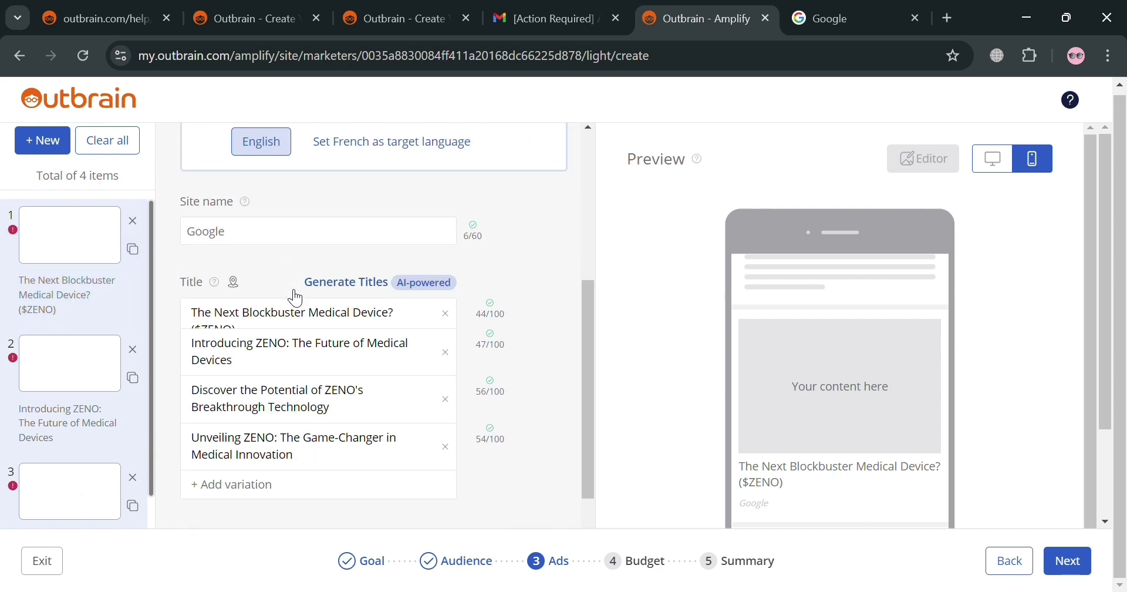
pyautogui.scroll(-3, 324, 337)
pyautogui.scroll(3, 318, 335)
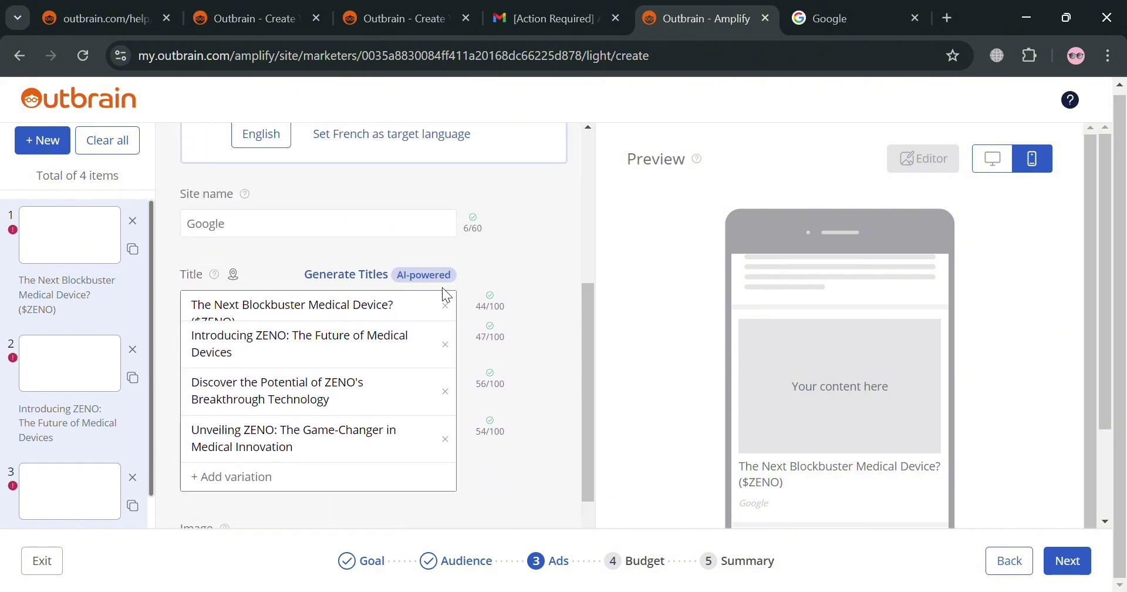
pyautogui.click(336, 305)
pyautogui.scroll(-3, 332, 329)
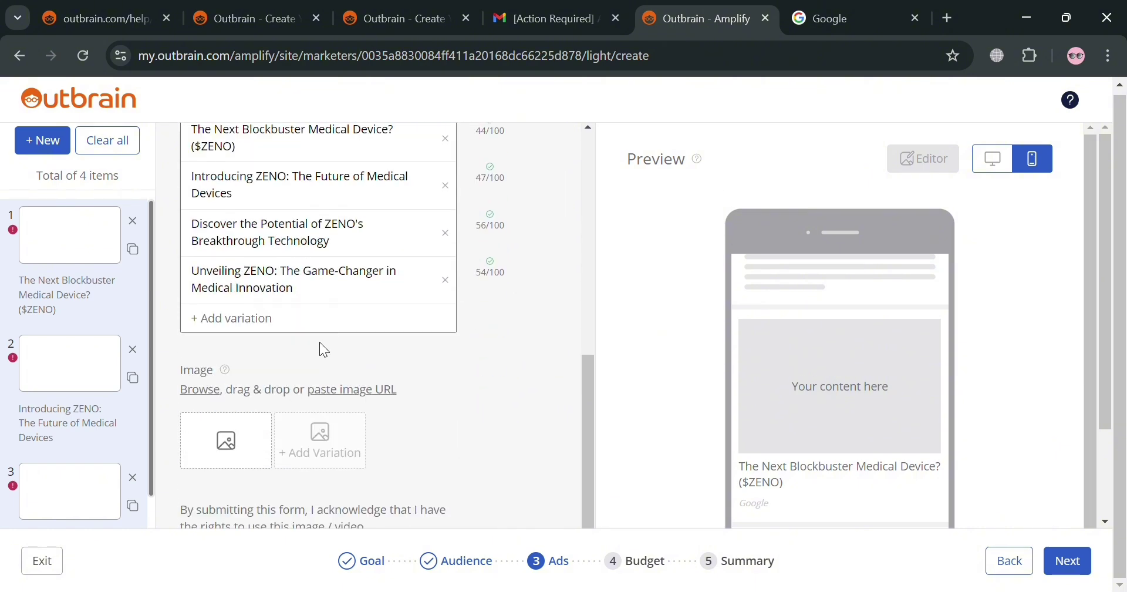
# Add the title variation "Google: Empower your knowledge with keyboard" and remove the first two ZENO titles
pyautogui.click(253, 318)
pyautogui.scroll(3, 258, 275)
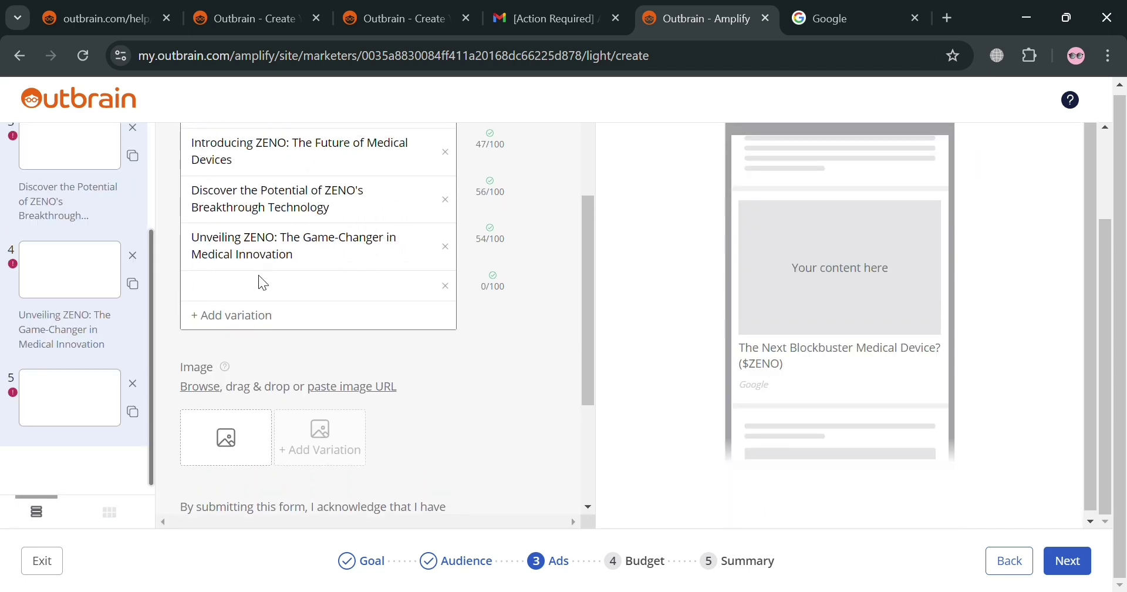
pyautogui.scroll(2, 327, 326)
pyautogui.scroll(-2, 328, 328)
pyautogui.write('A')
pyautogui.press('BackSpace')
pyautogui.write('Di')
pyautogui.press('BackSpace')
pyautogui.press('BackSpace')
pyautogui.write('Goog')
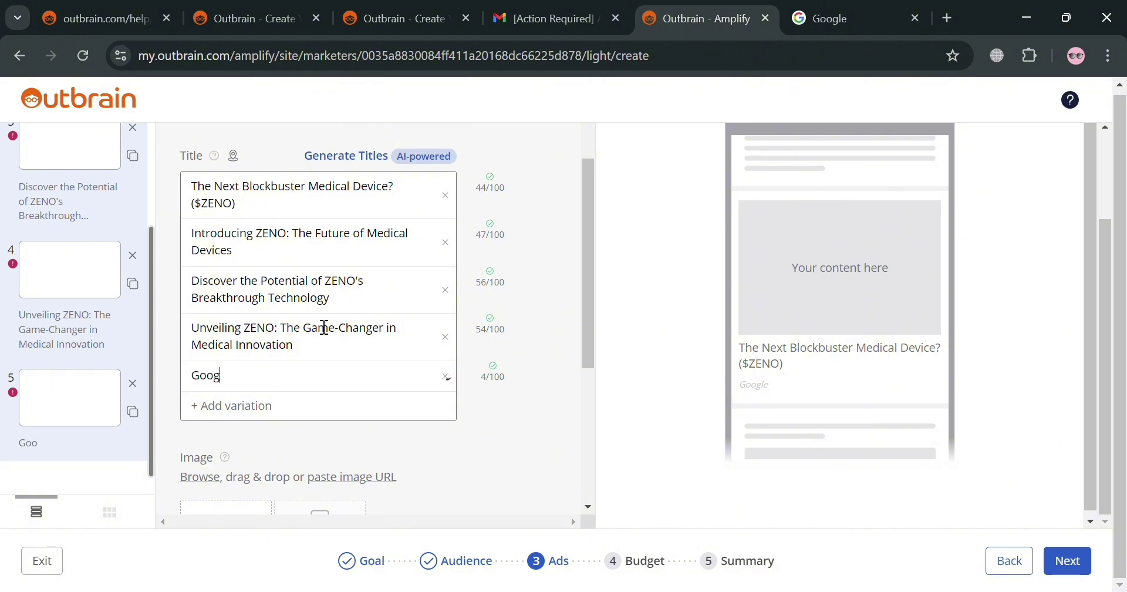
pyautogui.write('le: Empower your knowledge with')
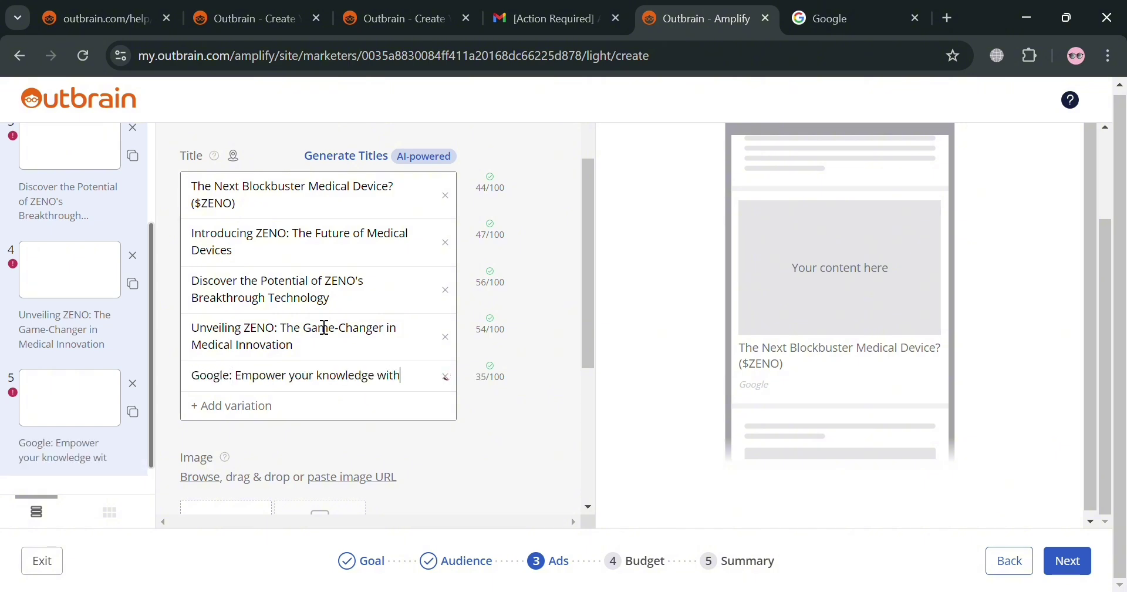
pyautogui.write(' key')
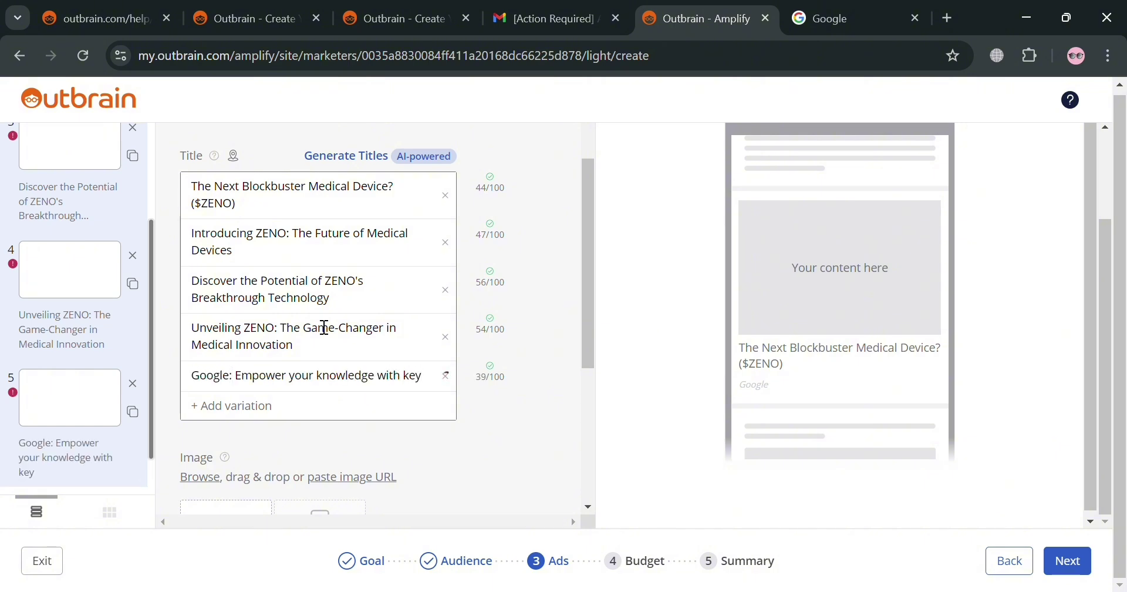
pyautogui.write('board')
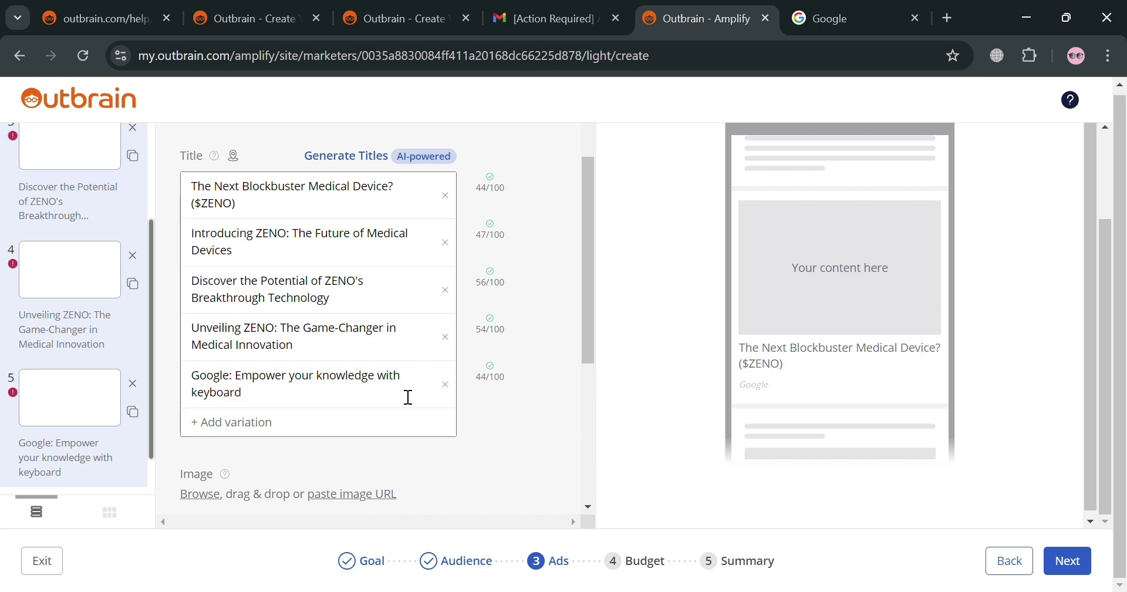
pyautogui.click(446, 196)
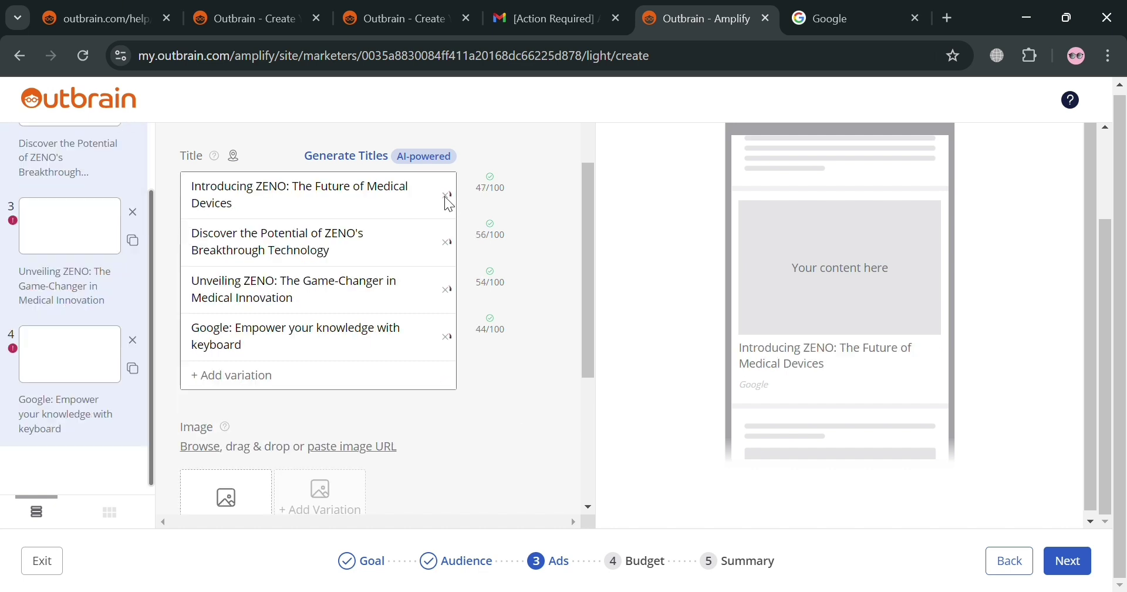
pyautogui.click(447, 197)
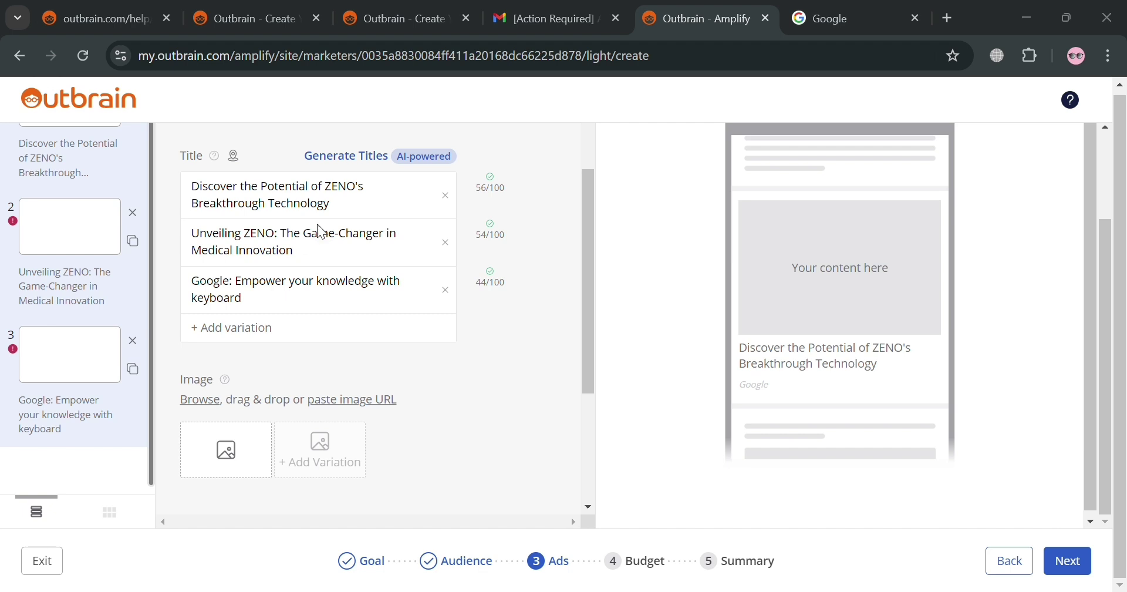
# Add the M's Store "Thank you for shopping" image to the ads and set its image formatting to Blur padding
pyautogui.scroll(-2, 327, 268)
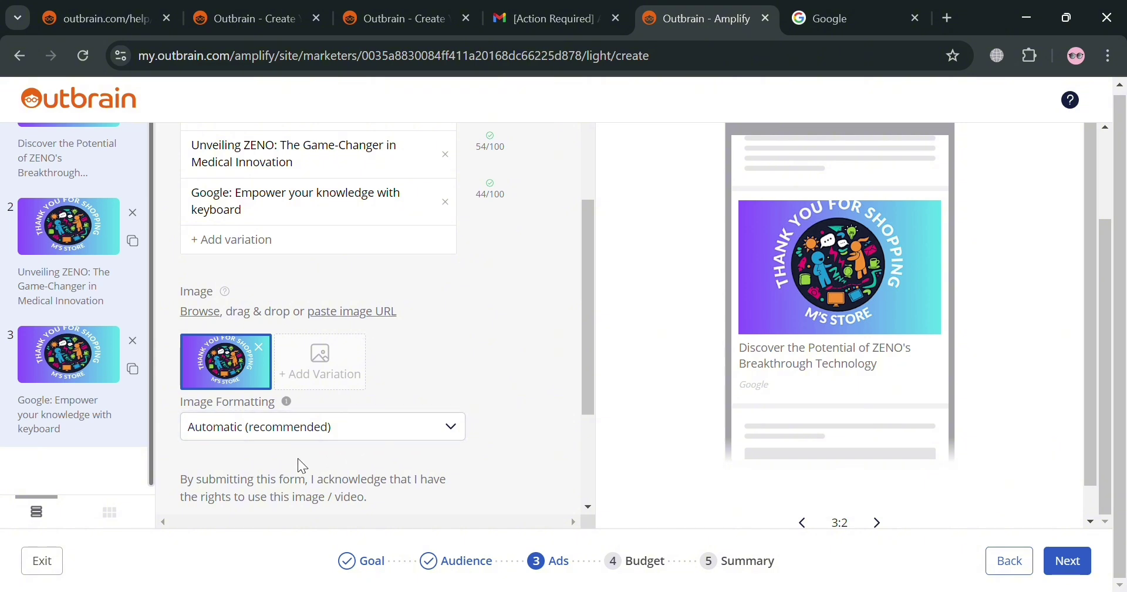
pyautogui.scroll(-3, 352, 405)
pyautogui.click(396, 350)
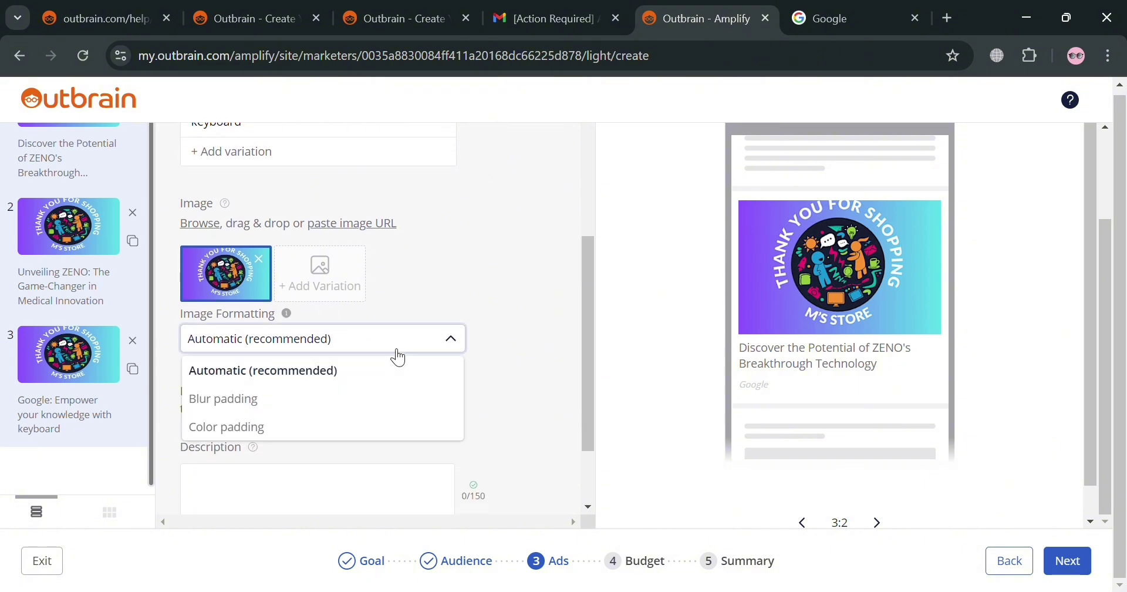
pyautogui.click(368, 404)
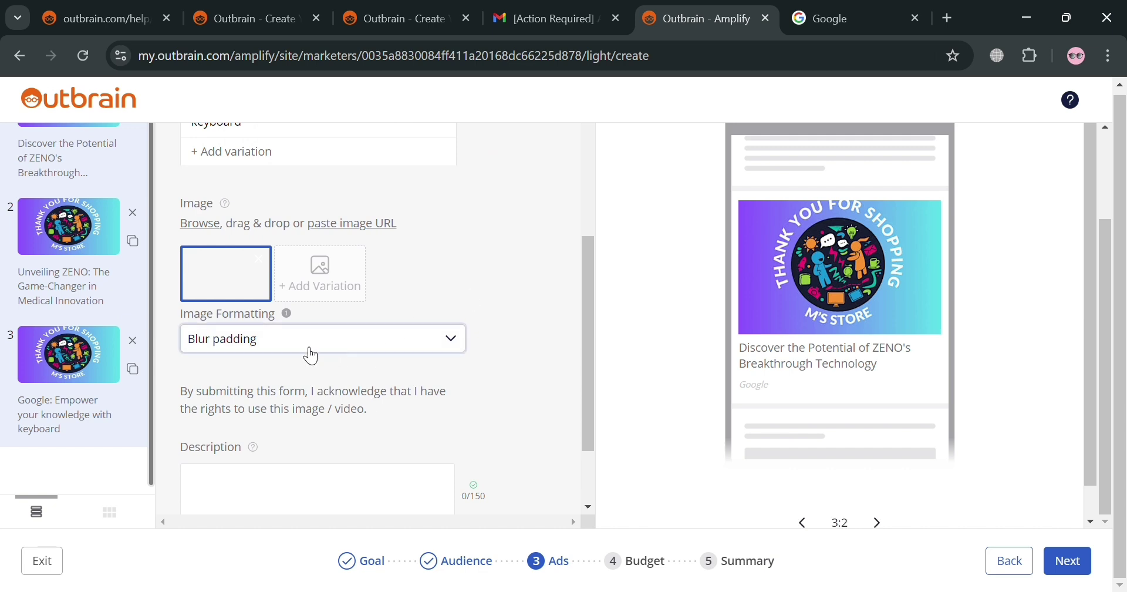
# Set the ads' call to action to Learn More, leaving the description empty, and look back over the ad content
pyautogui.scroll(-1, 331, 367)
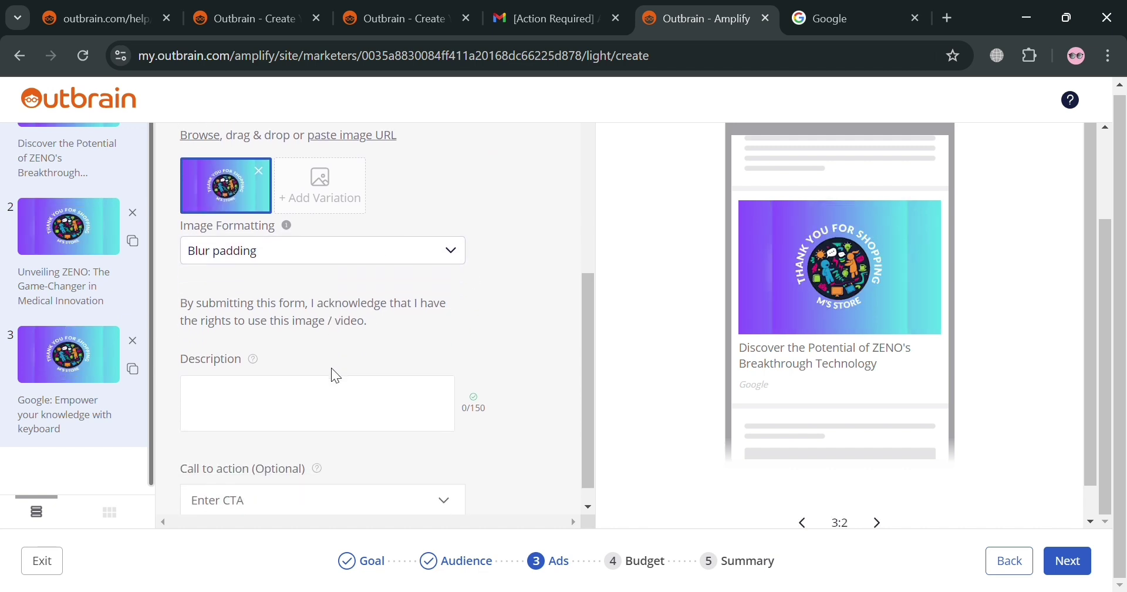
pyautogui.click(264, 398)
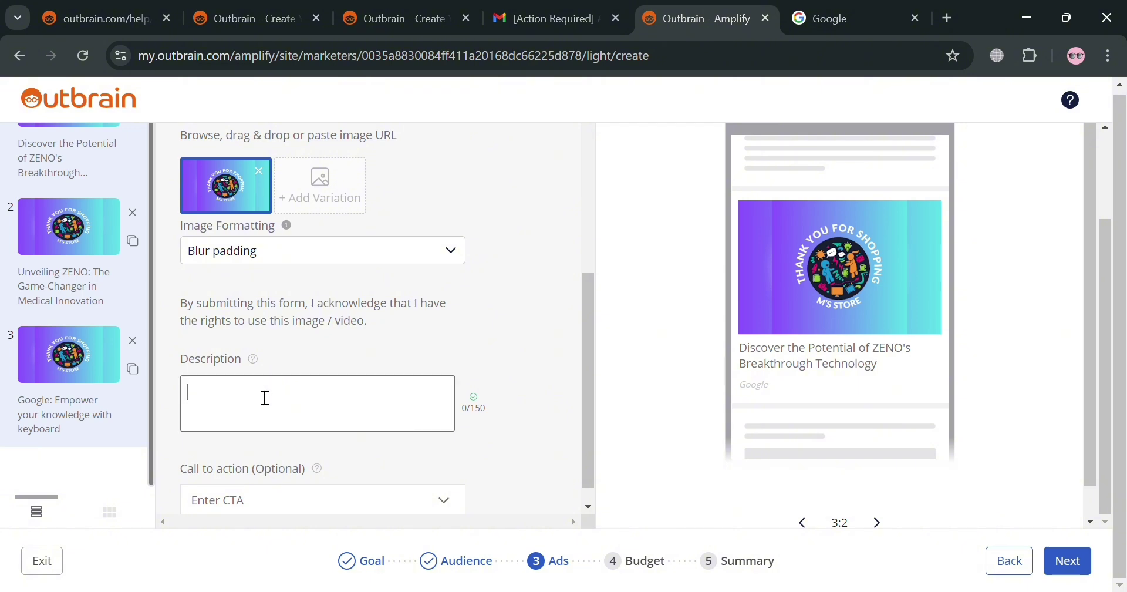
pyautogui.scroll(-1, 293, 402)
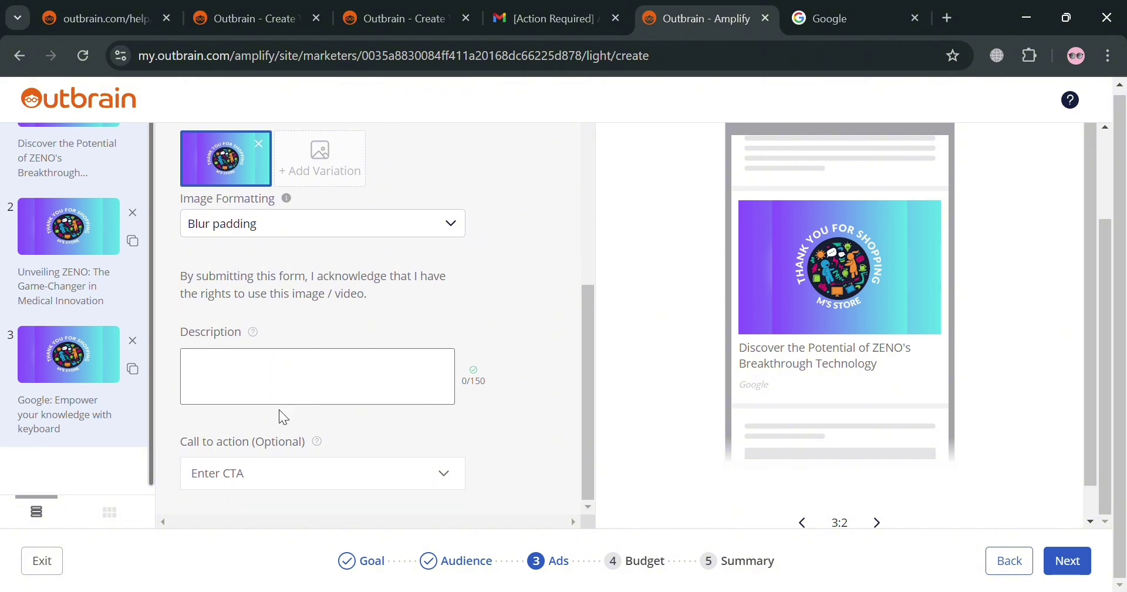
pyautogui.click(327, 484)
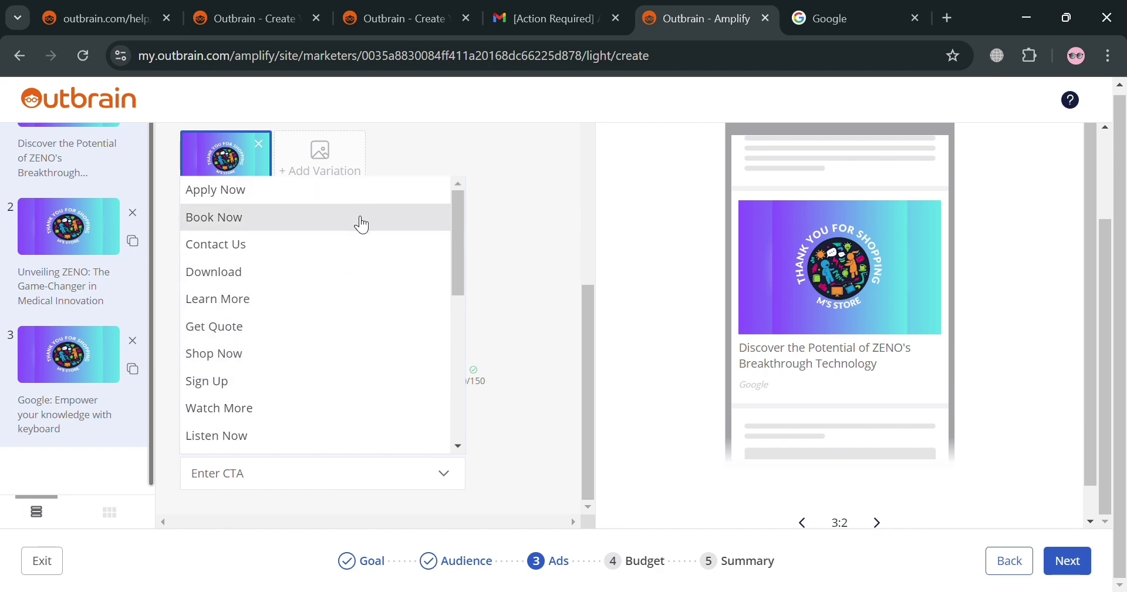
pyautogui.click(370, 309)
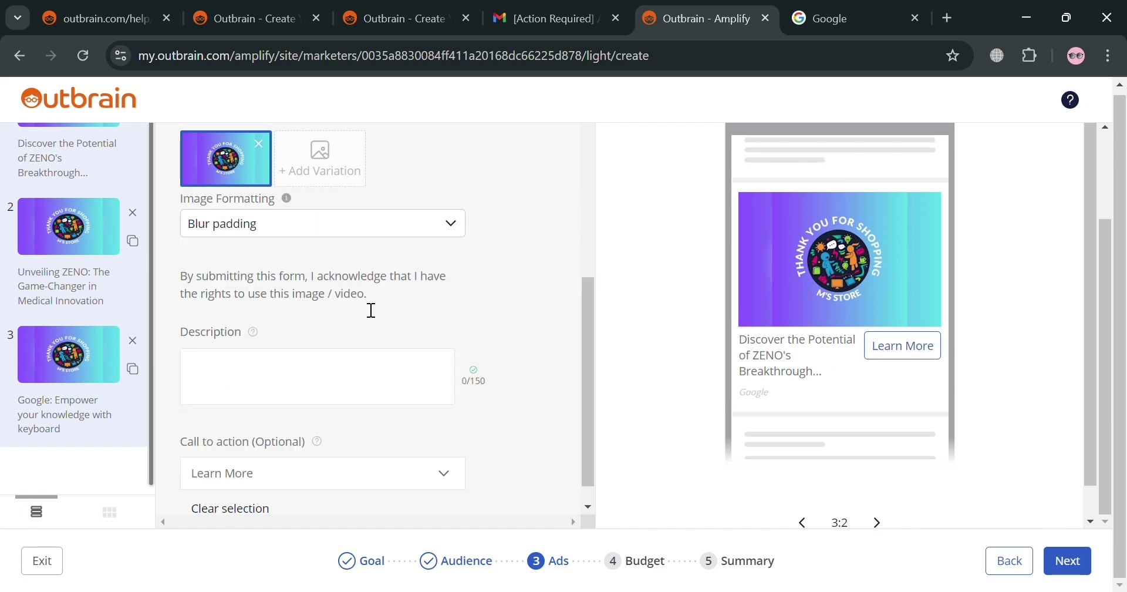
pyautogui.scroll(-1, 352, 435)
pyautogui.scroll(5, 330, 466)
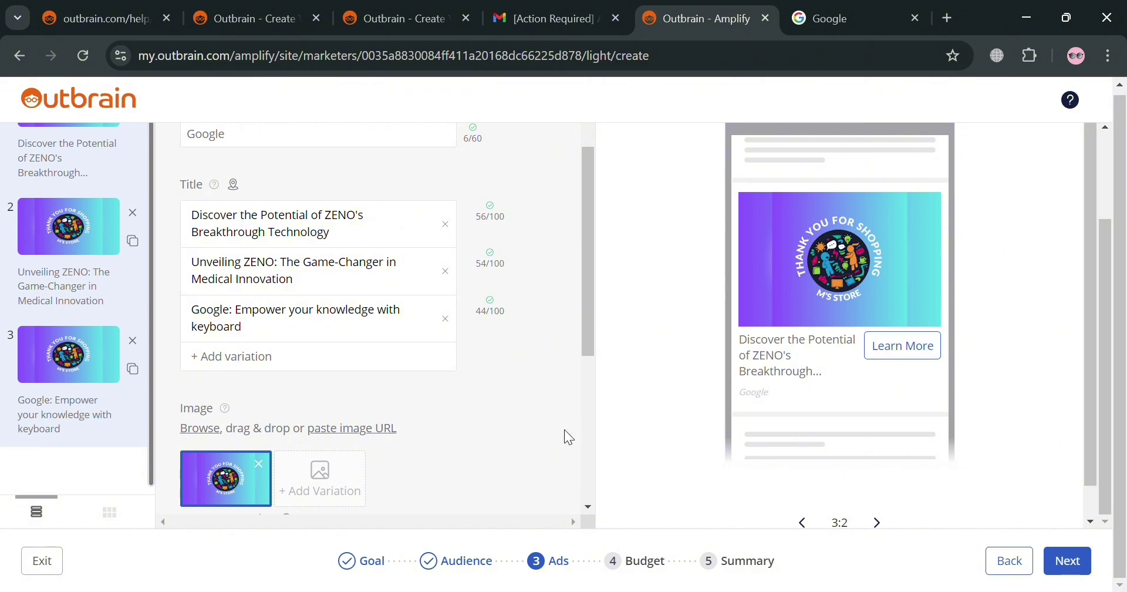
pyautogui.scroll(5, 420, 459)
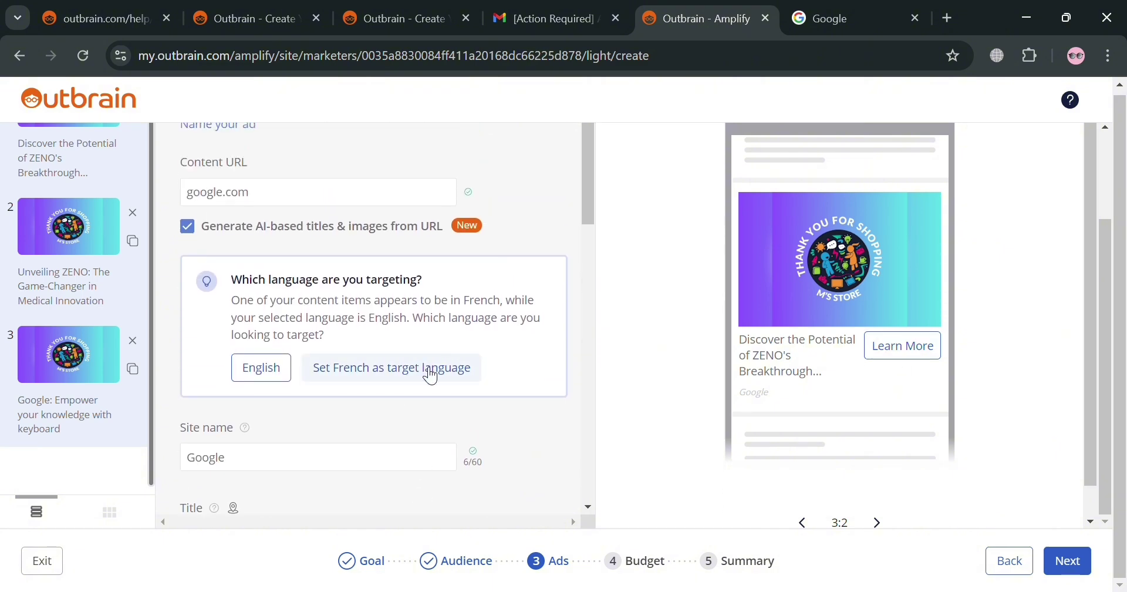
pyautogui.scroll(-3, 352, 423)
pyautogui.scroll(3, 355, 430)
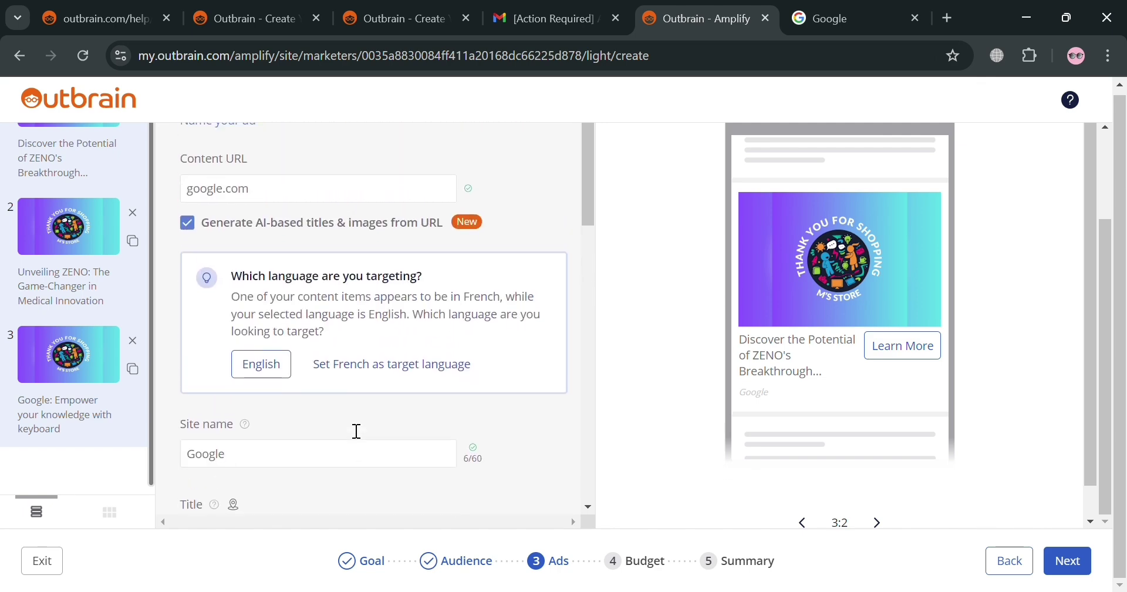
pyautogui.scroll(-5, 388, 388)
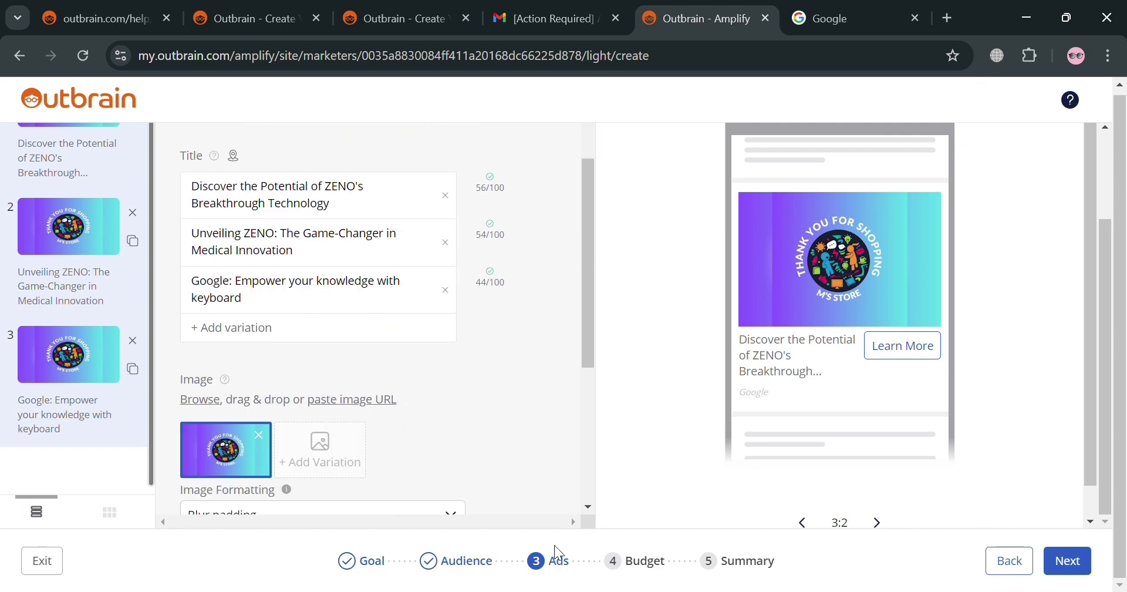
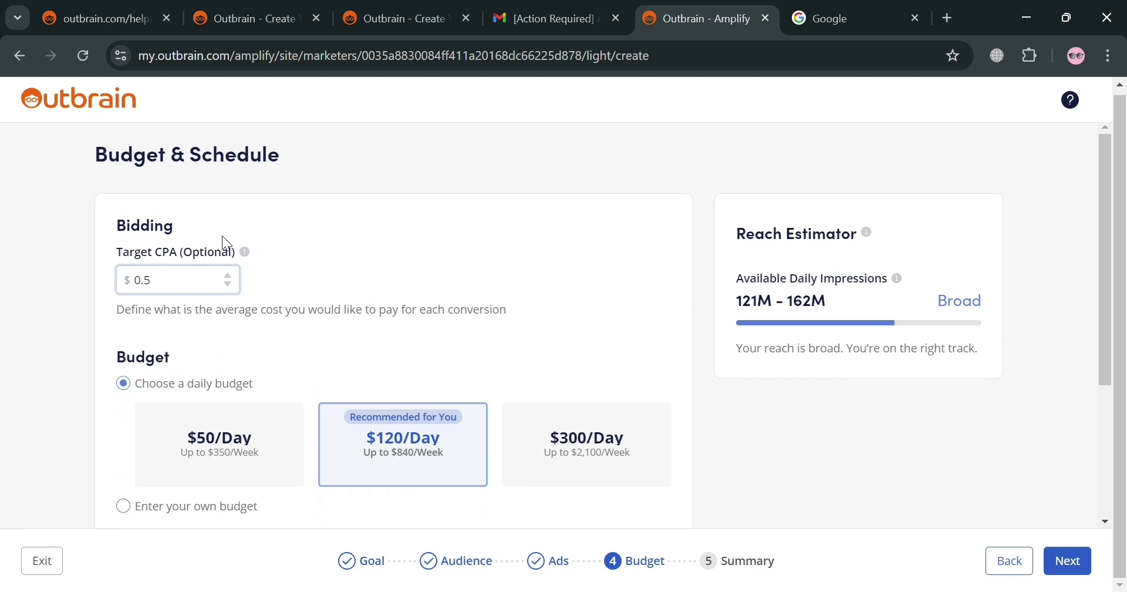
# Choose to enter a custom budget for the campaign, set it to $100 daily, and look over the schedule and tracking settings
pyautogui.scroll(-1, 224, 380)
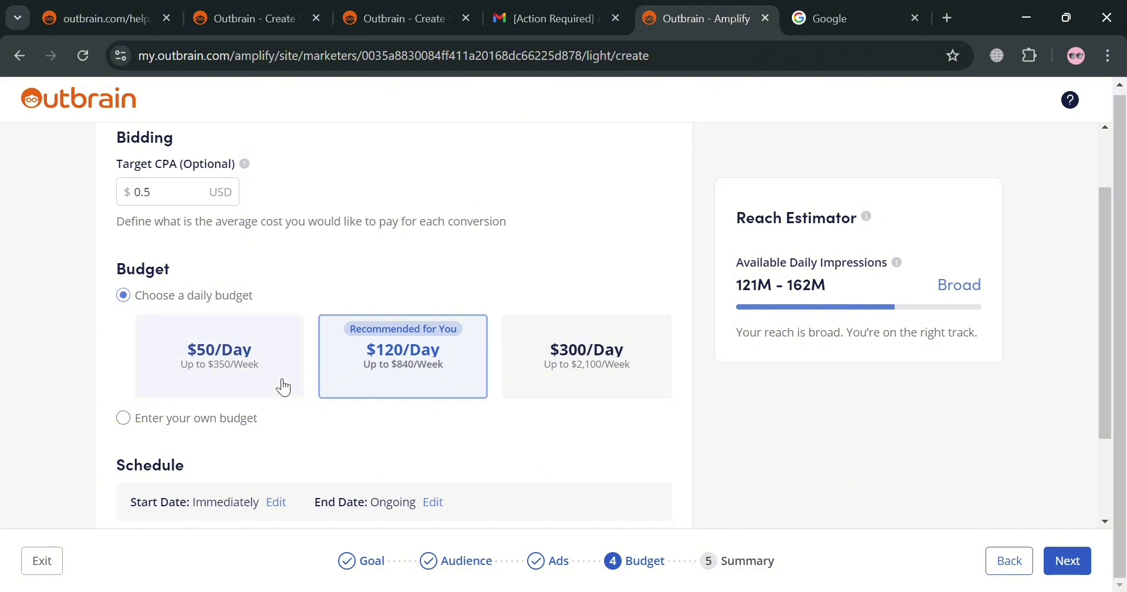
pyautogui.scroll(-1, 276, 376)
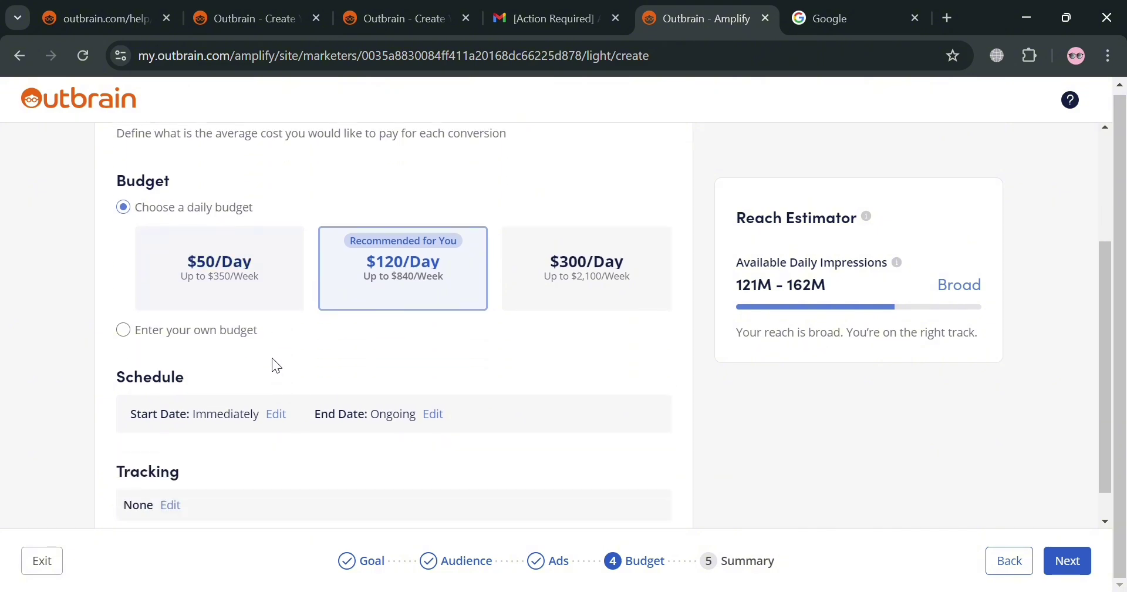
pyautogui.click(125, 329)
pyautogui.click(310, 304)
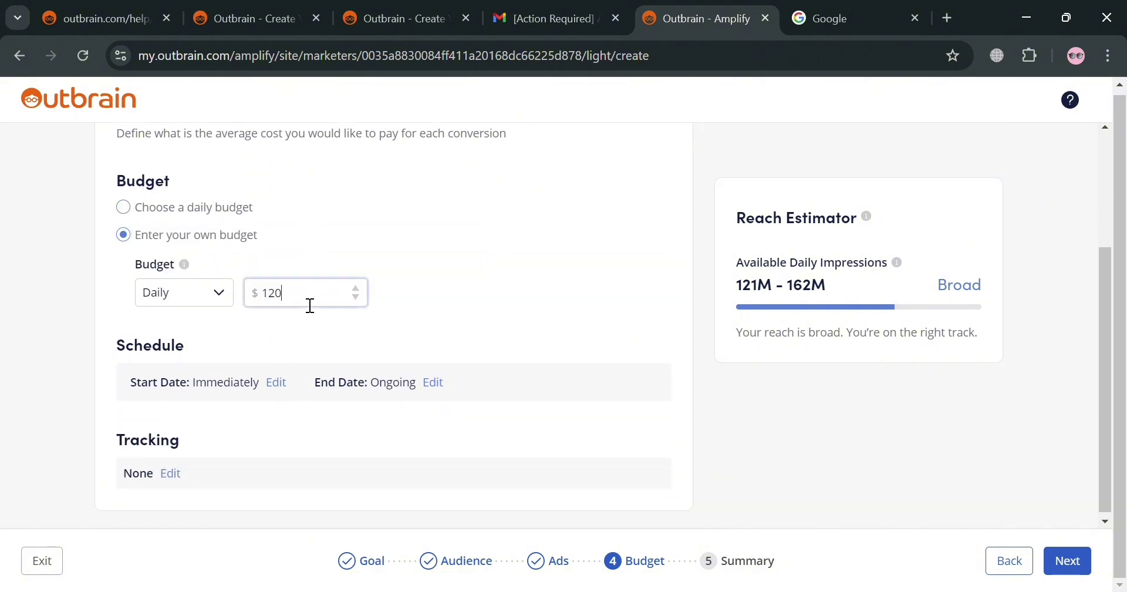
pyautogui.press('BackSpace')
pyautogui.press('BackSpace')
pyautogui.write('00')
pyautogui.click(521, 254)
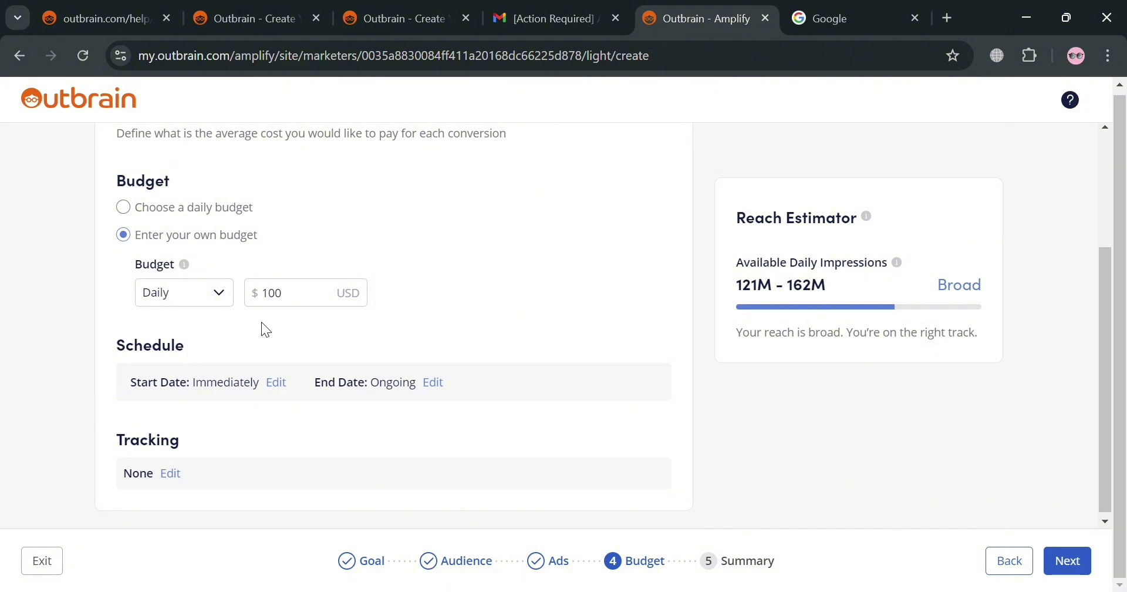
pyautogui.scroll(-1, 411, 522)
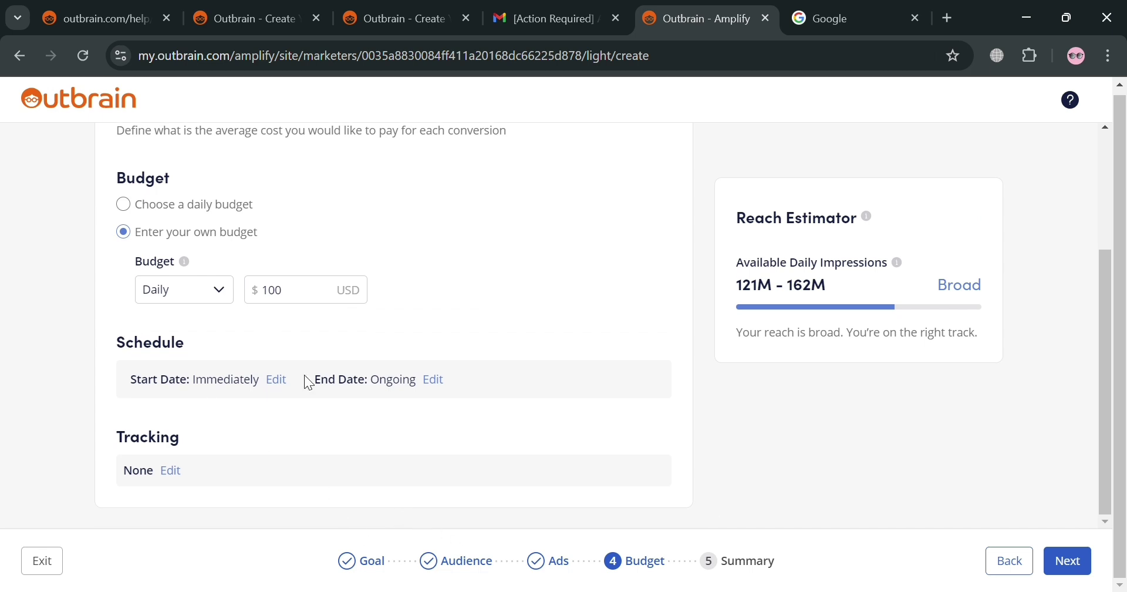
# Schedule the campaign to start on Sep 06, 2024 and enable its end date of Sep 23, 2024
pyautogui.click(283, 382)
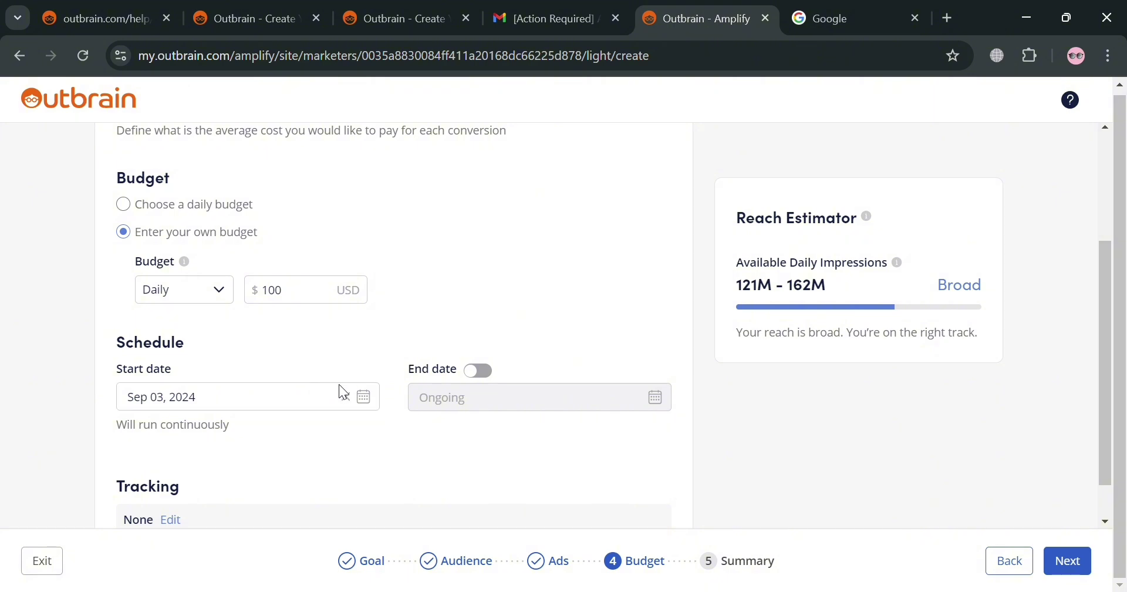
pyautogui.click(341, 406)
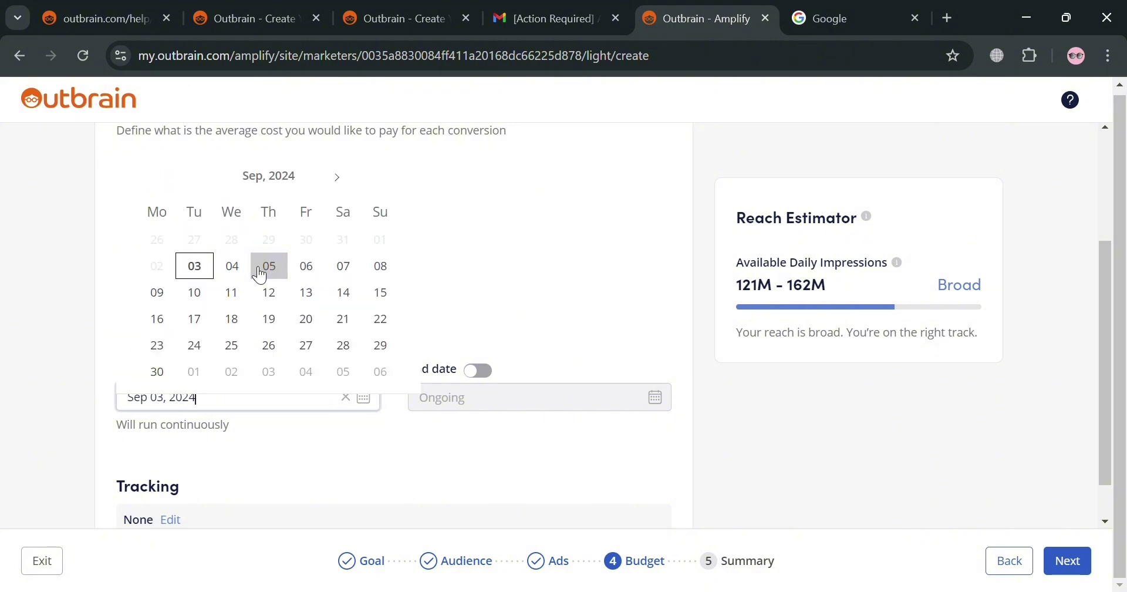
pyautogui.click(305, 267)
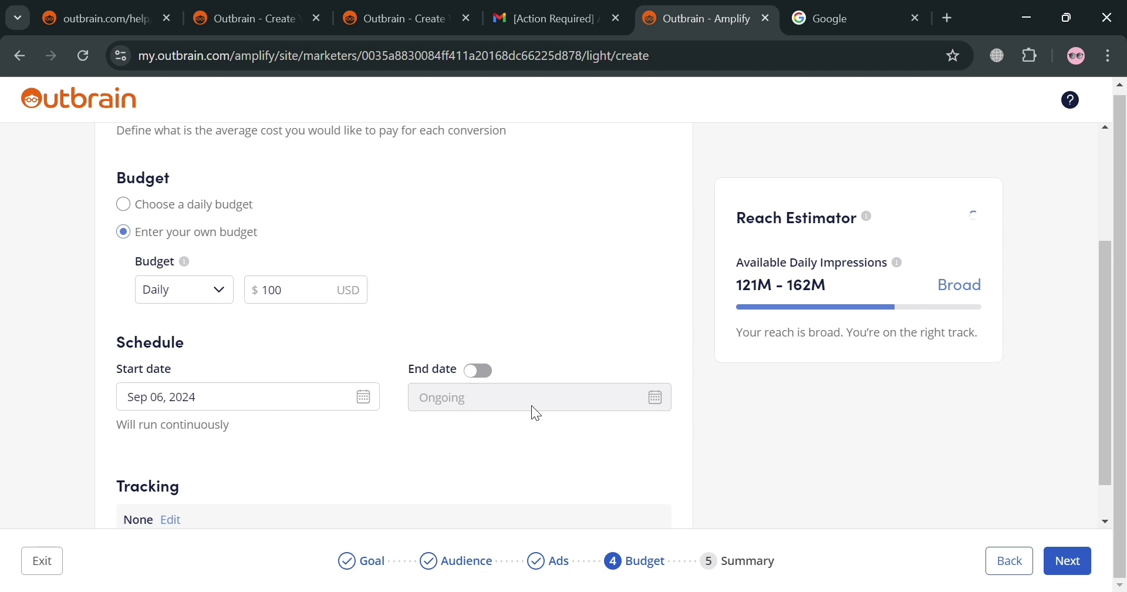
pyautogui.click(490, 371)
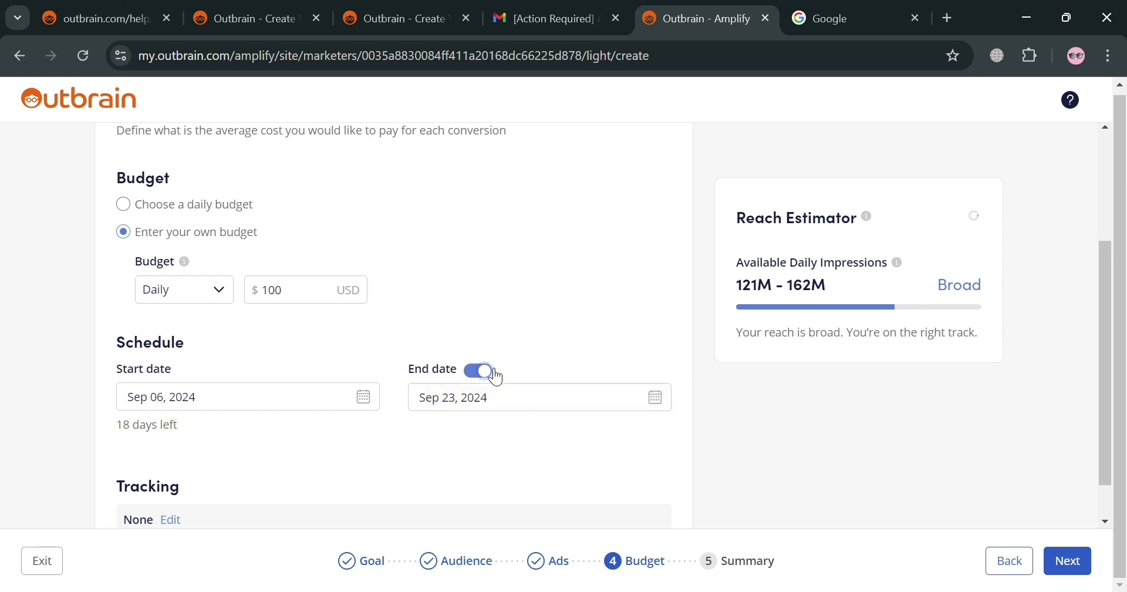
# Examine the campaign's tracking options, switching 3rd party pixels on to view the click and impression tracking fields and back off
pyautogui.scroll(-1, 161, 432)
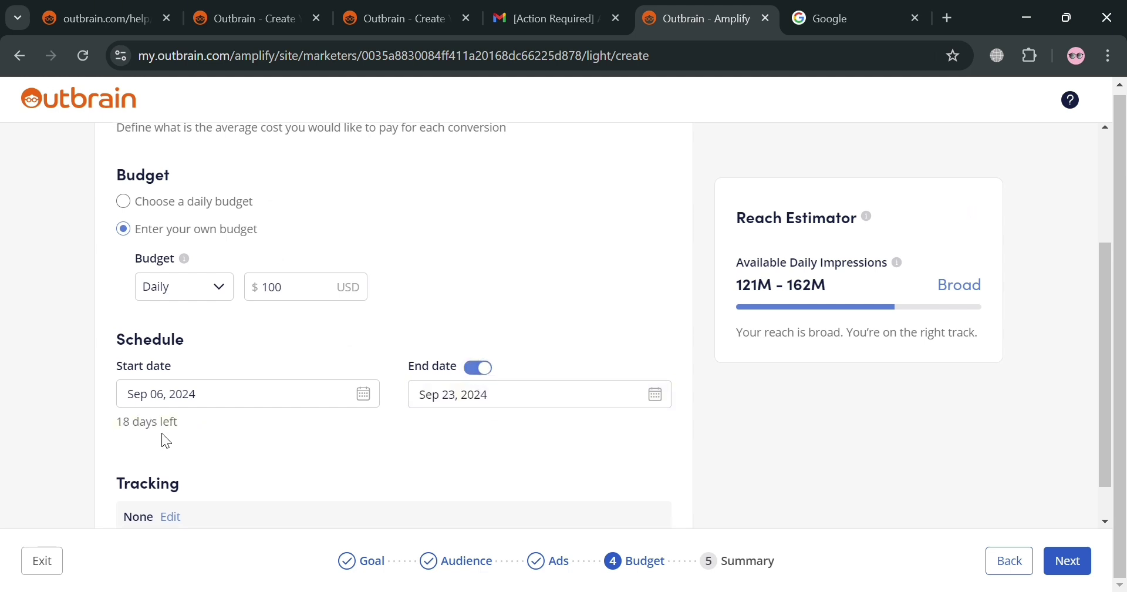
pyautogui.click(176, 471)
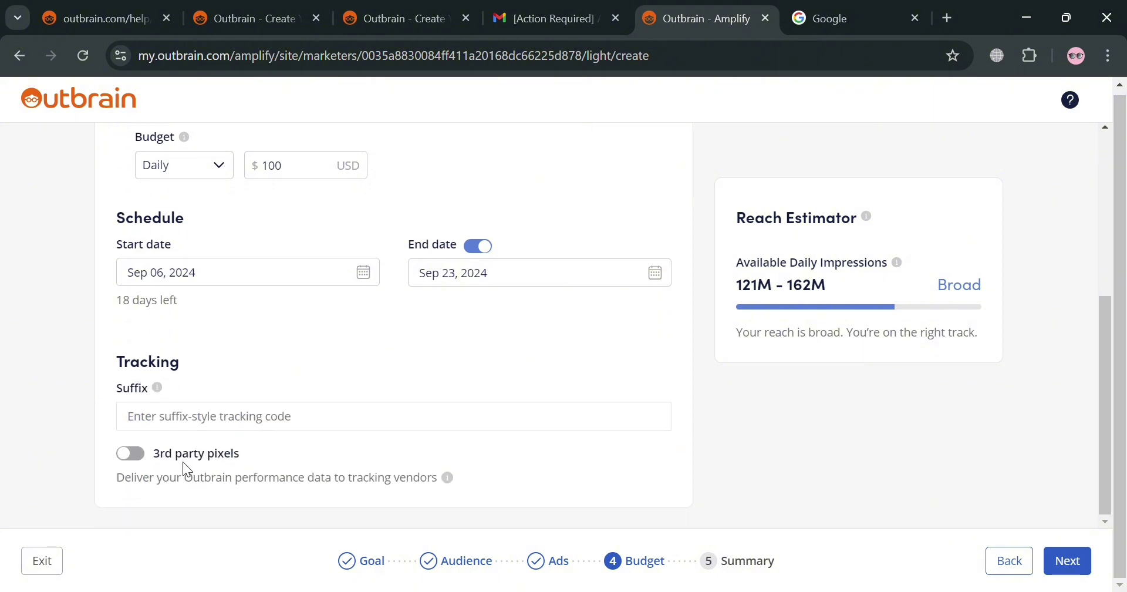
pyautogui.click(145, 458)
pyautogui.scroll(-3, 147, 461)
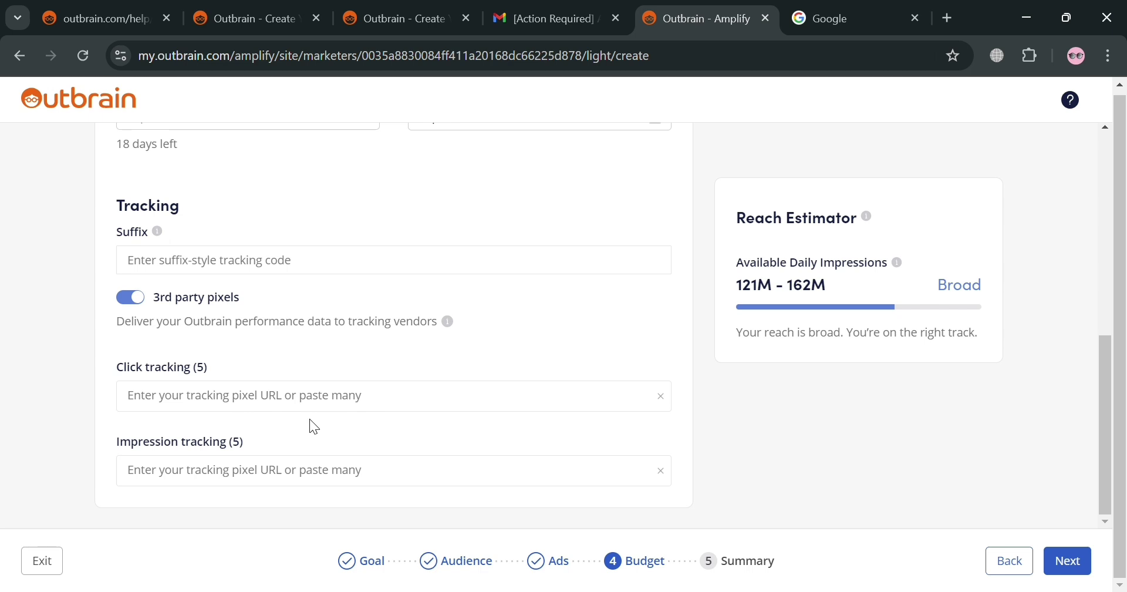
pyautogui.click(137, 301)
pyautogui.scroll(5, 537, 370)
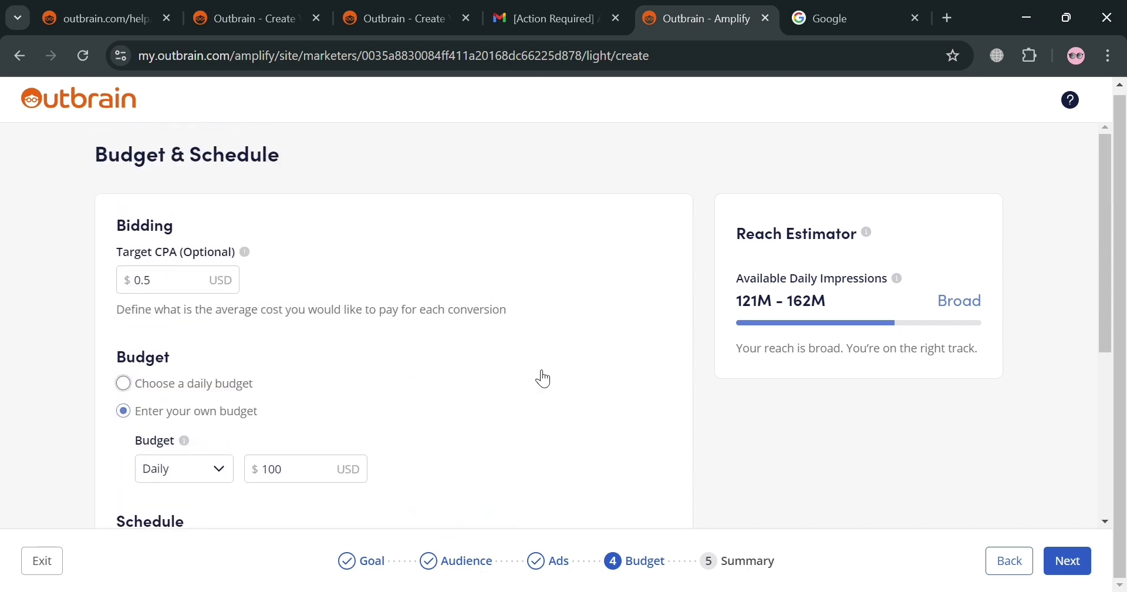
# Proceed to the campaign summary, review the campaign details and ad variations, and launch the campaign
pyautogui.click(1065, 562)
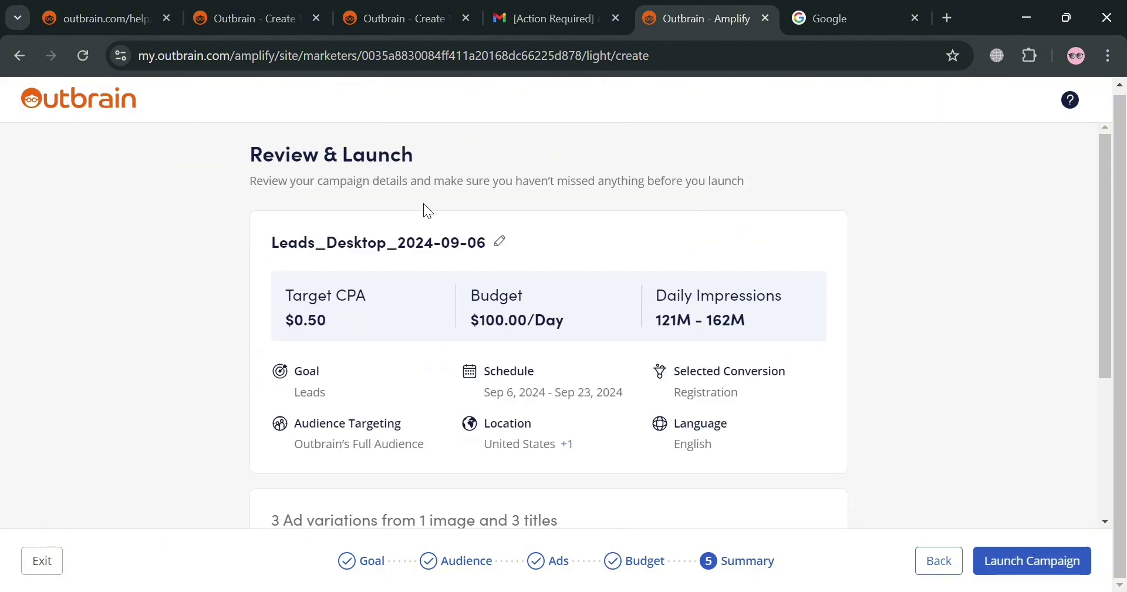
pyautogui.scroll(-4, 718, 289)
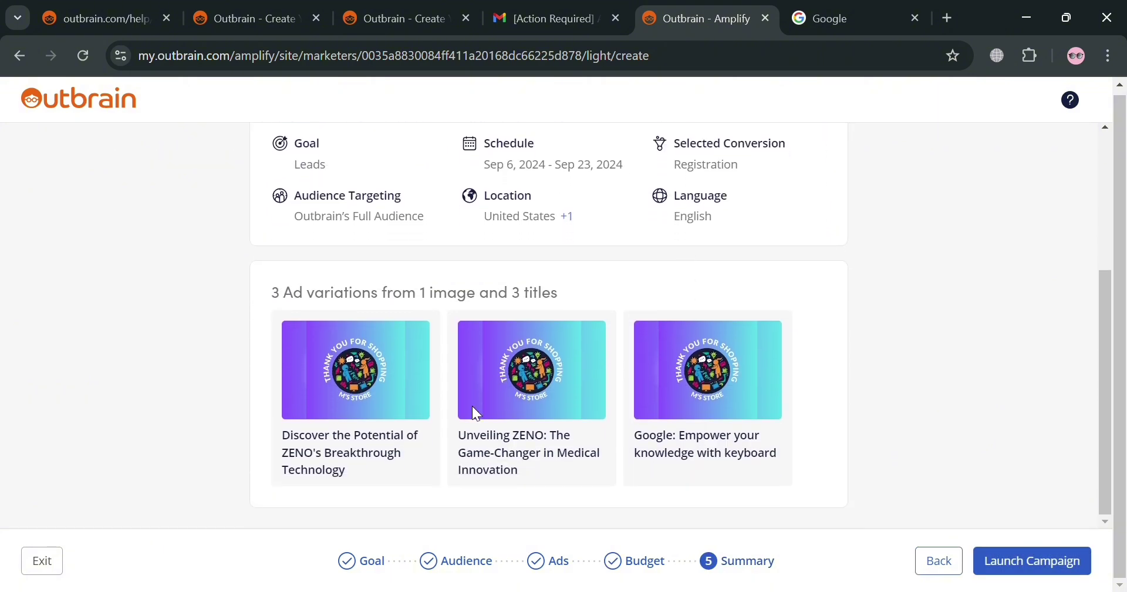
pyautogui.scroll(4, 596, 453)
pyautogui.scroll(1, 381, 458)
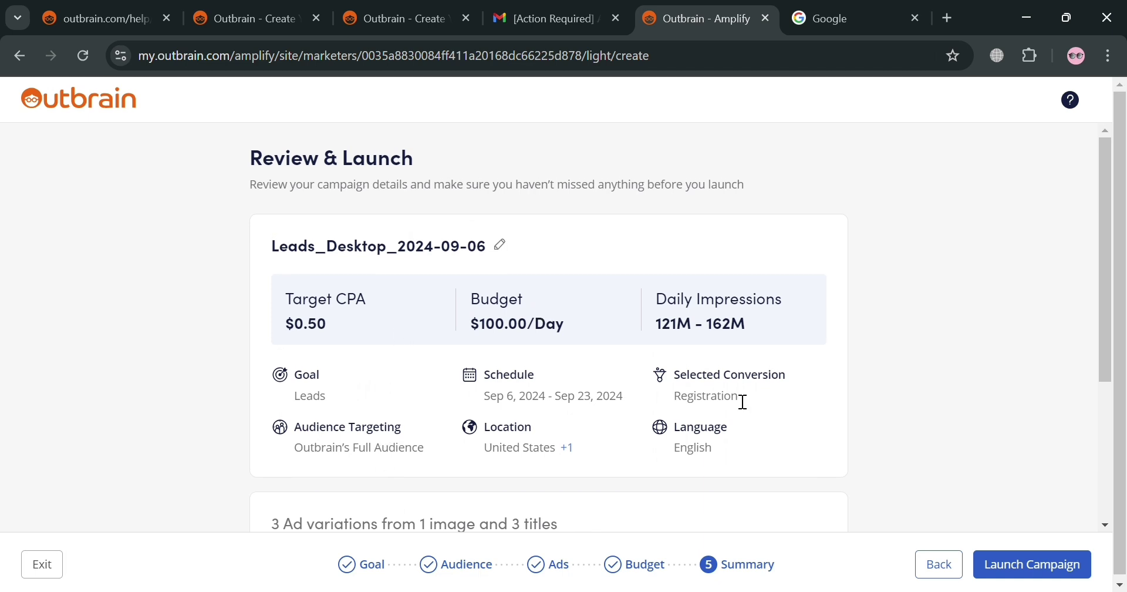
pyautogui.click(1038, 577)
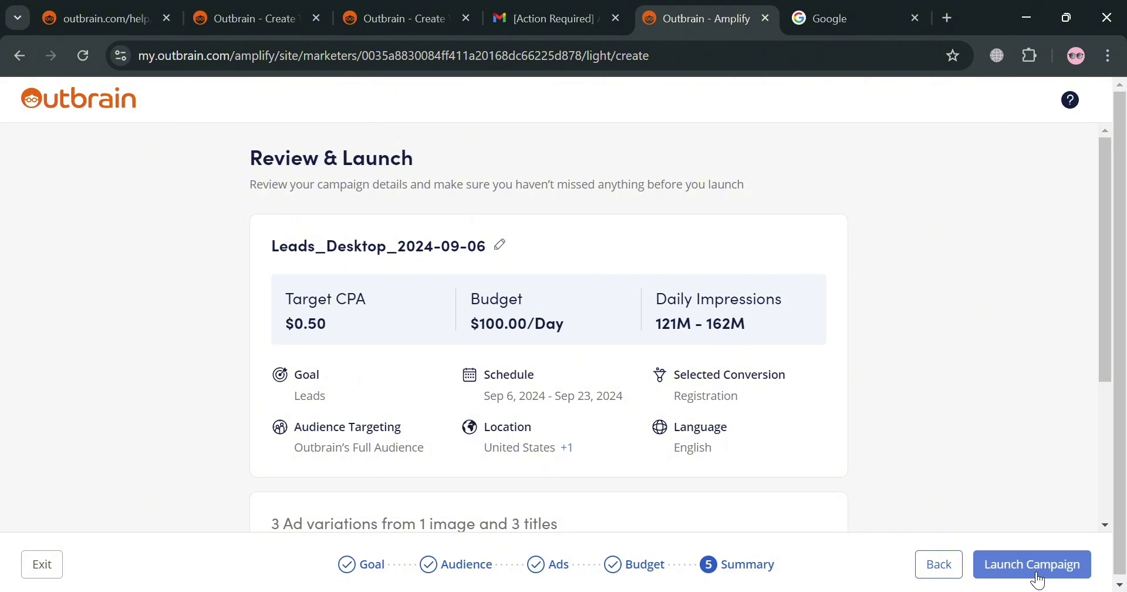
pyautogui.click(1038, 577)
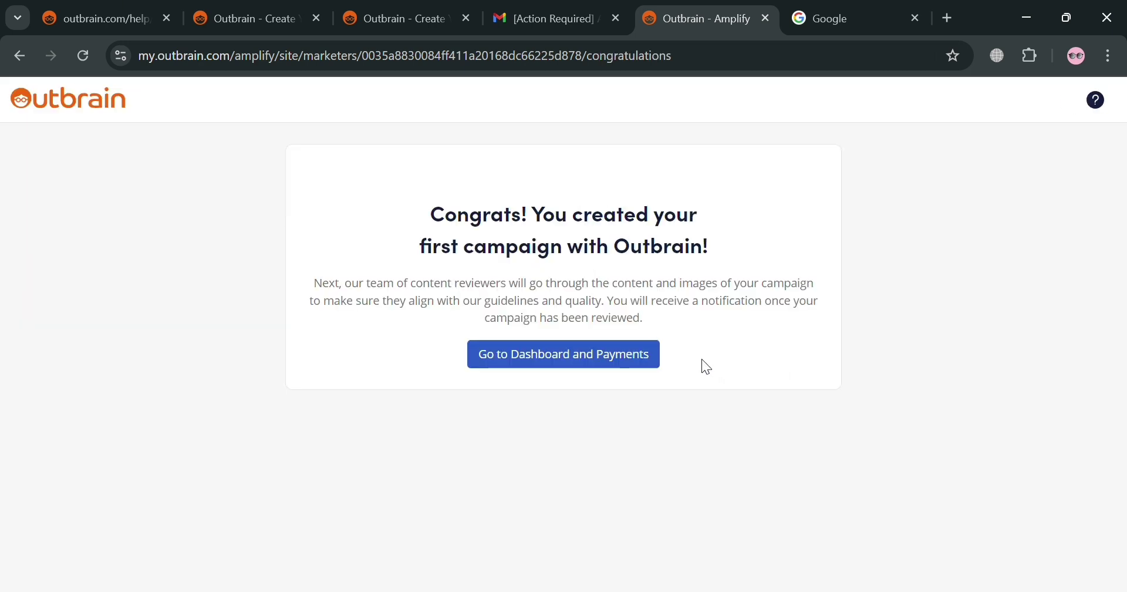
# Go to the dashboard and look over its performance, account setup, traffic trends and campaign list
pyautogui.scroll(-2, 630, 394)
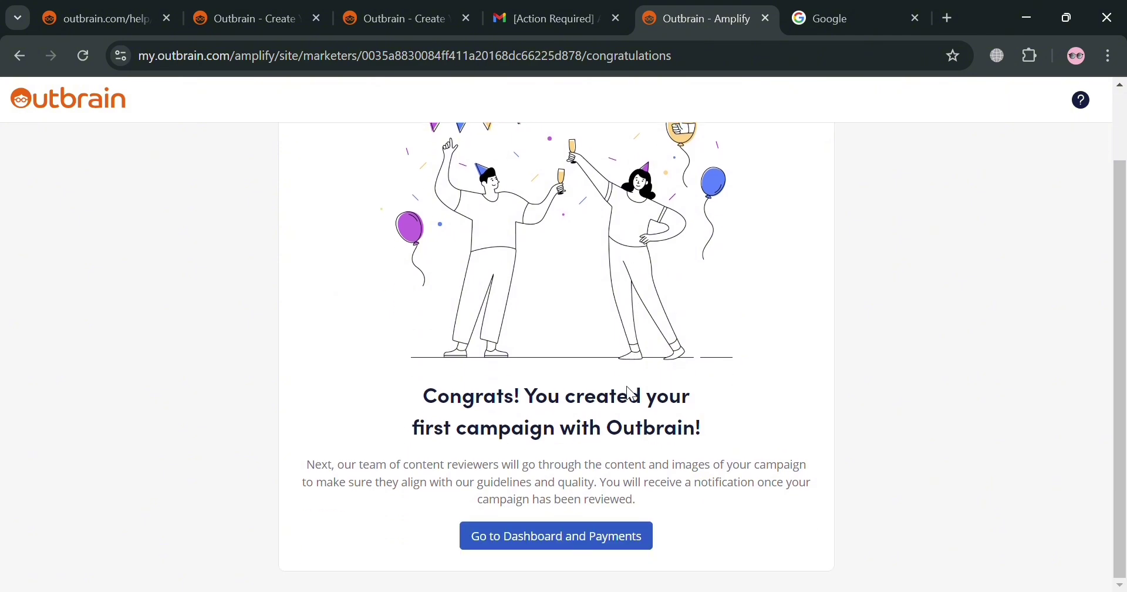
pyautogui.click(610, 537)
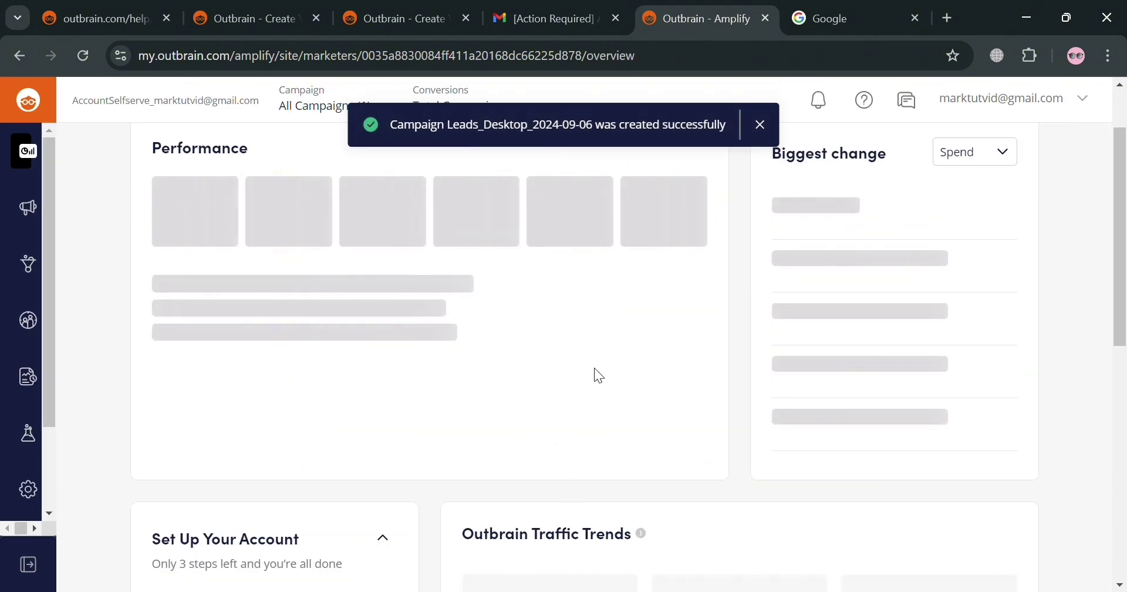
pyautogui.scroll(-3, 594, 368)
pyautogui.scroll(-3, 593, 382)
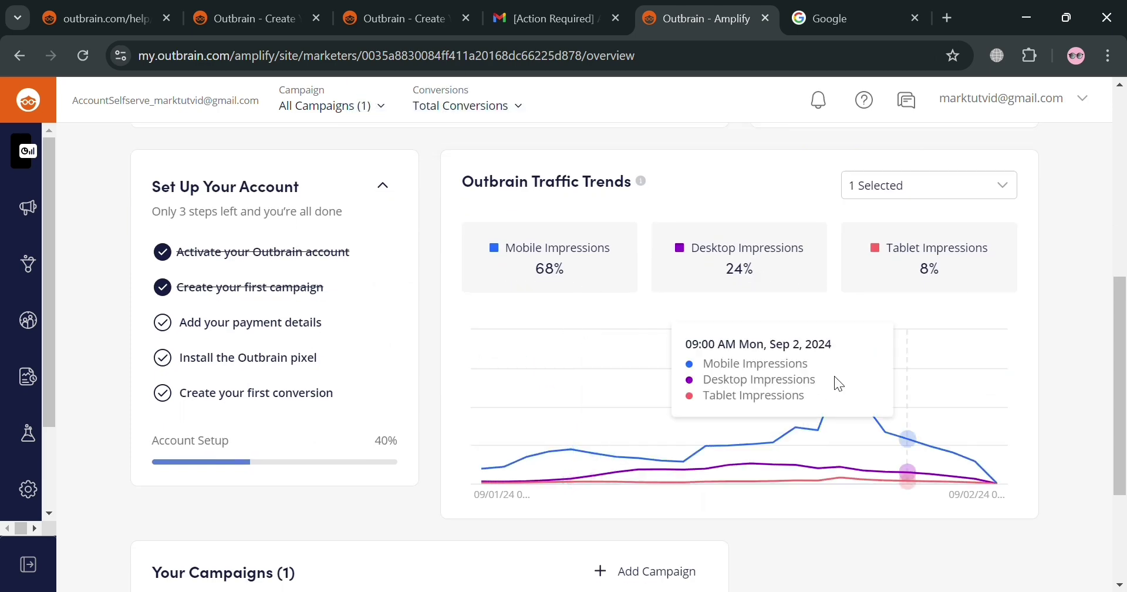
pyautogui.scroll(-3, 432, 499)
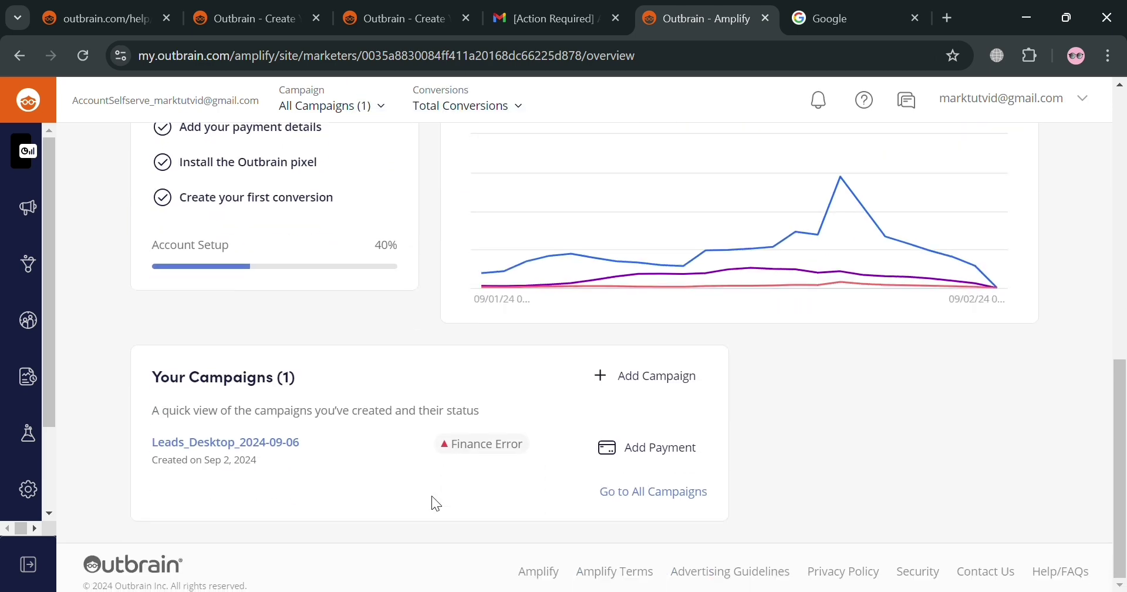
pyautogui.scroll(6, 527, 473)
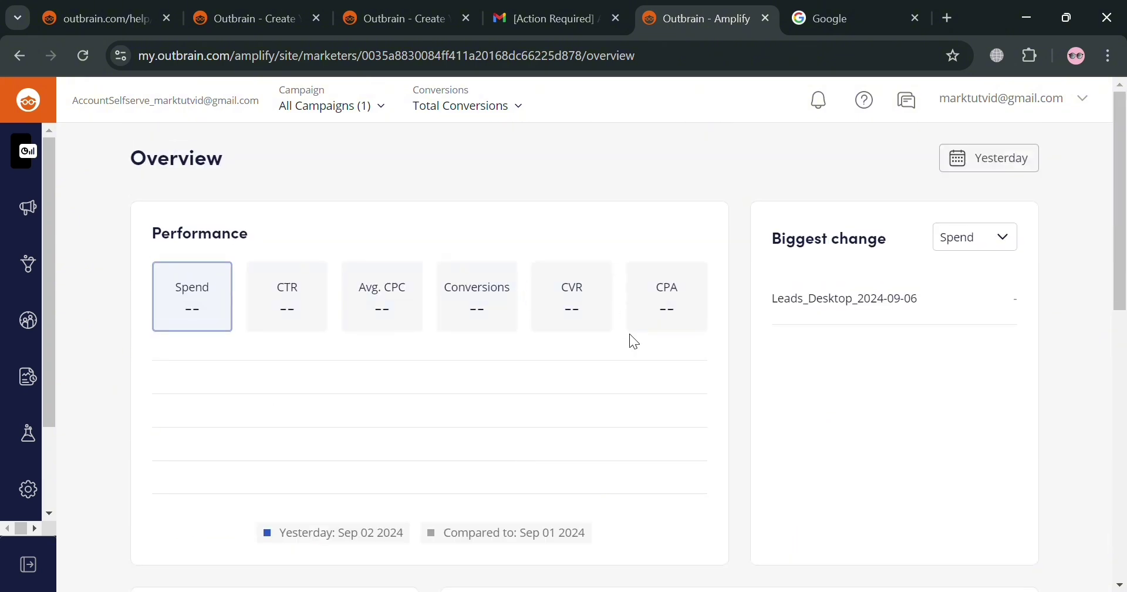
pyautogui.scroll(-10, 632, 340)
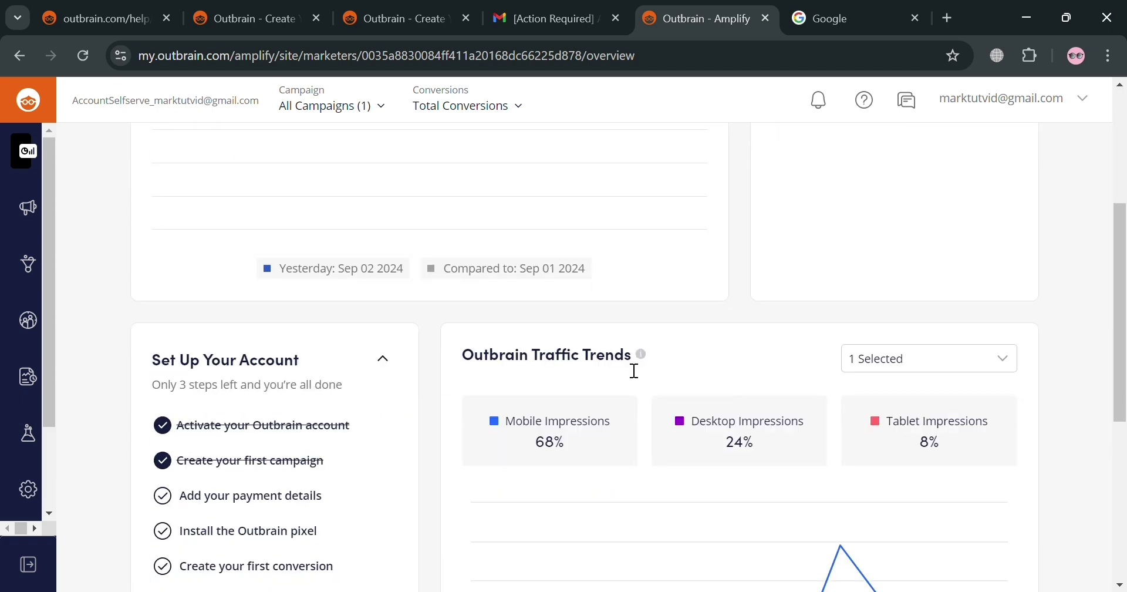